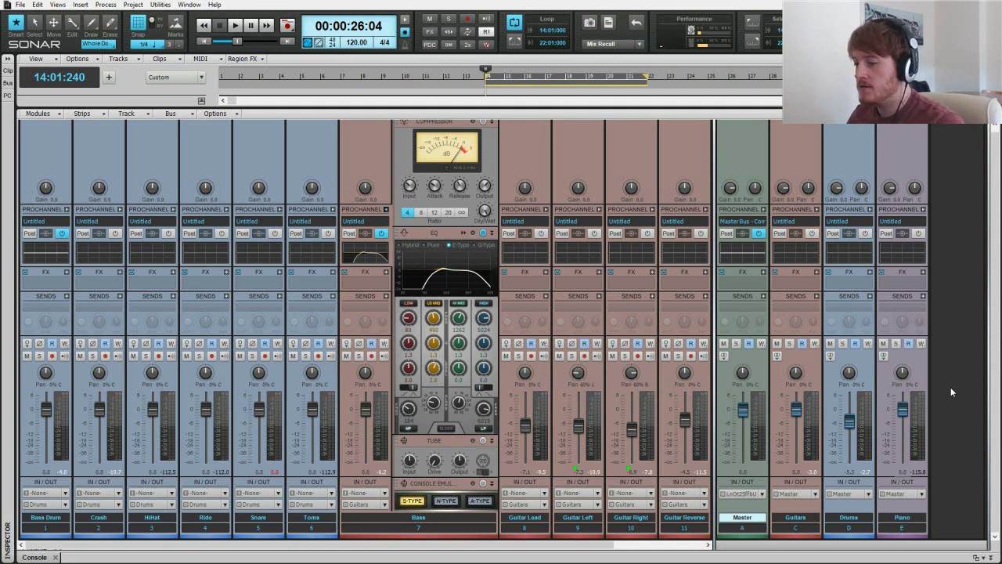
# Insert a new stereo bus after the Piano bus and name it Parcomp
pyautogui.rightClick(944, 325)
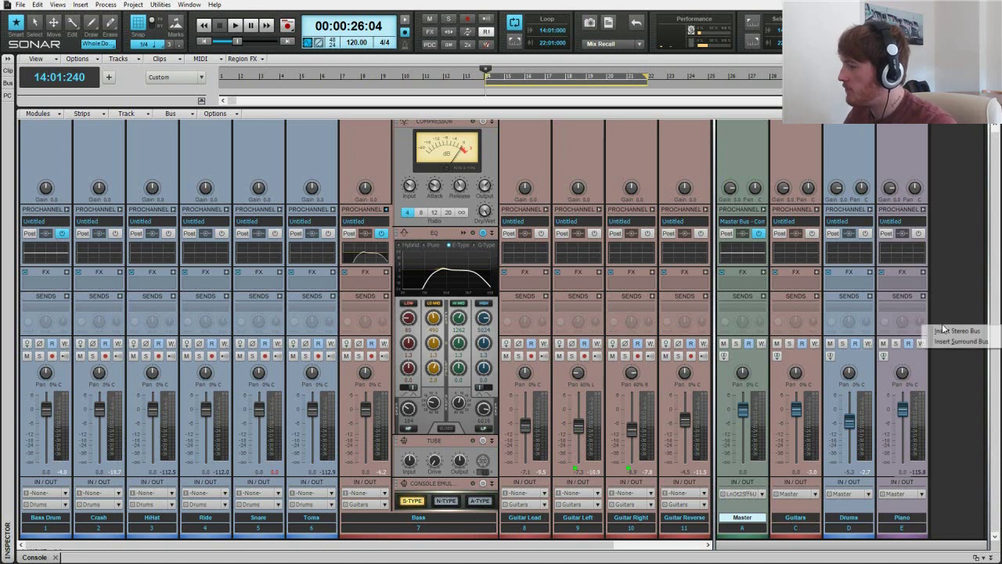
pyautogui.click(954, 332)
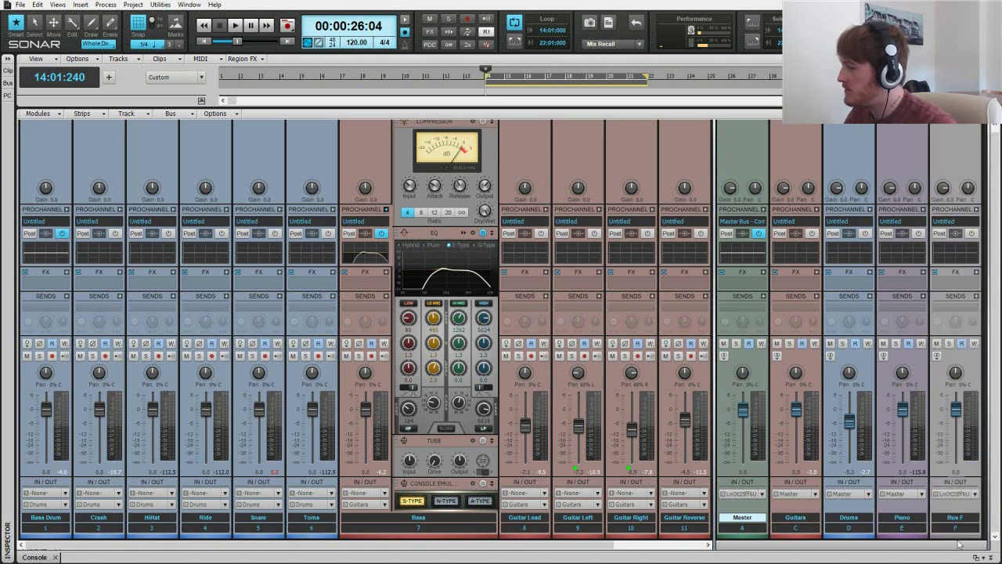
pyautogui.doubleClick(968, 517)
pyautogui.write('Para')
pyautogui.write('om')
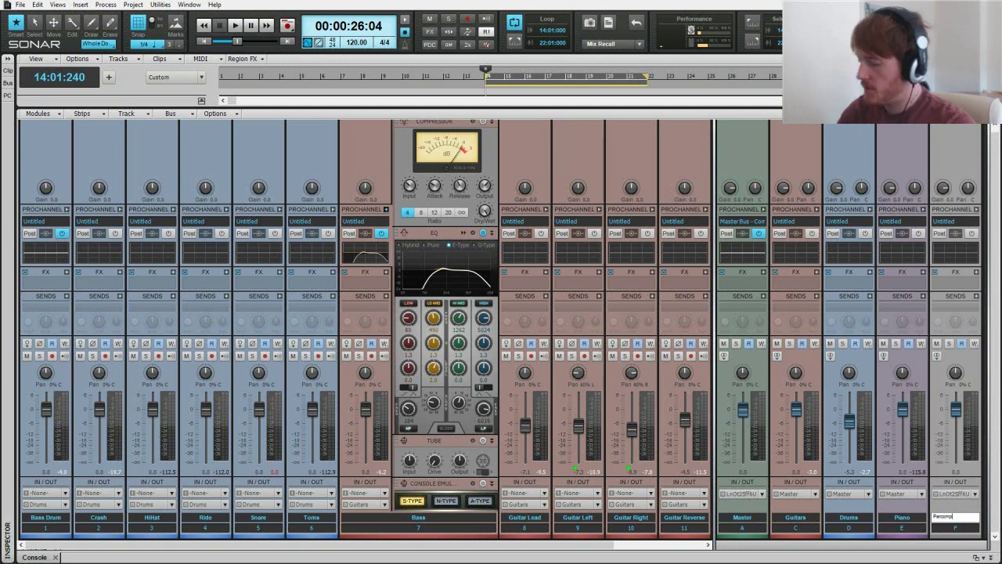
pyautogui.write('p')
pyautogui.press('Return')
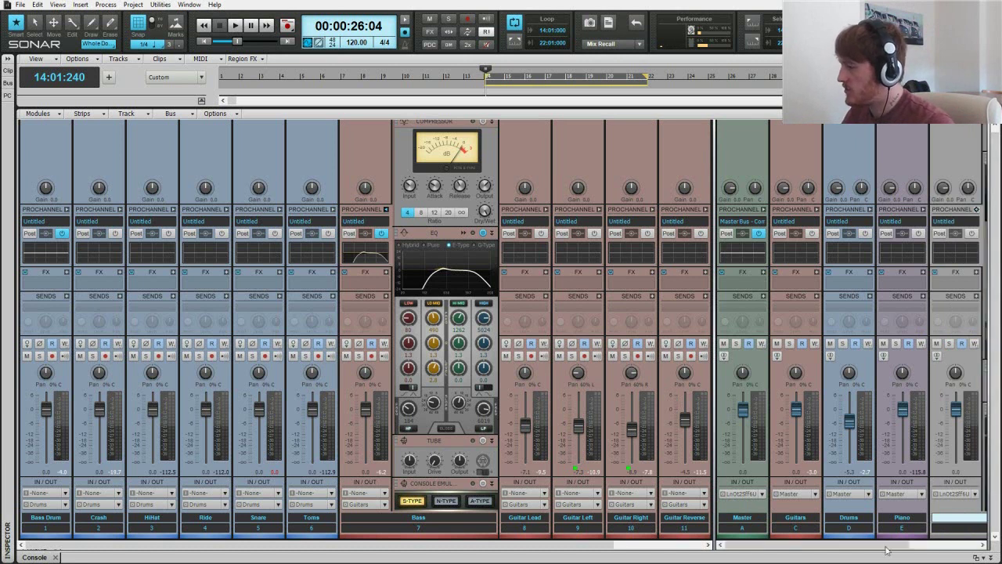
# Replace the compressor module in the Parcomp bus's ProChannel with the PC4K S-Type Bus Compressor
pyautogui.moveTo(888, 555); pyautogui.dragTo(956, 553)
pyautogui.scroll(3, 954, 237)
pyautogui.scroll(1, 953, 243)
pyautogui.rightClick(934, 235)
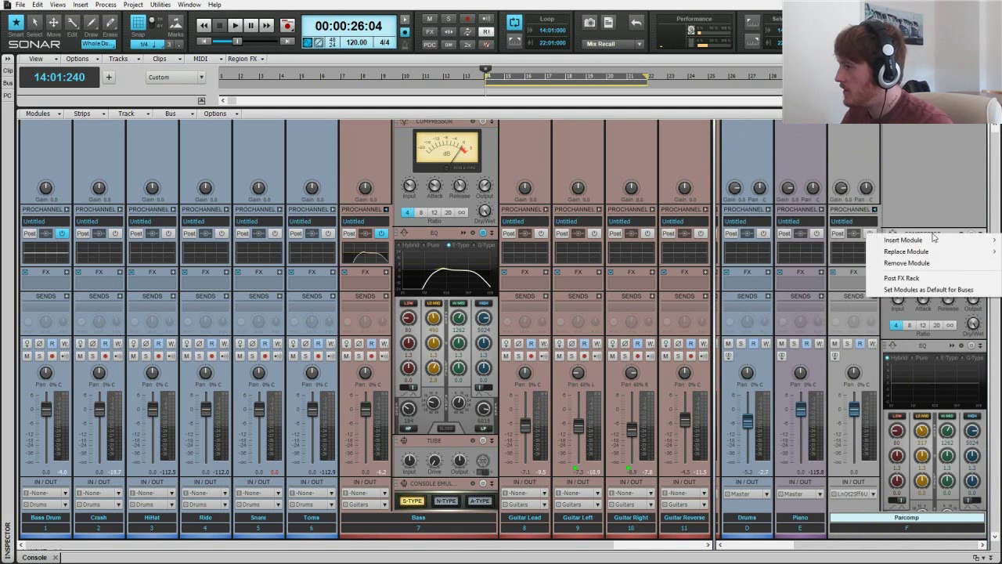
pyautogui.moveTo(928, 242)
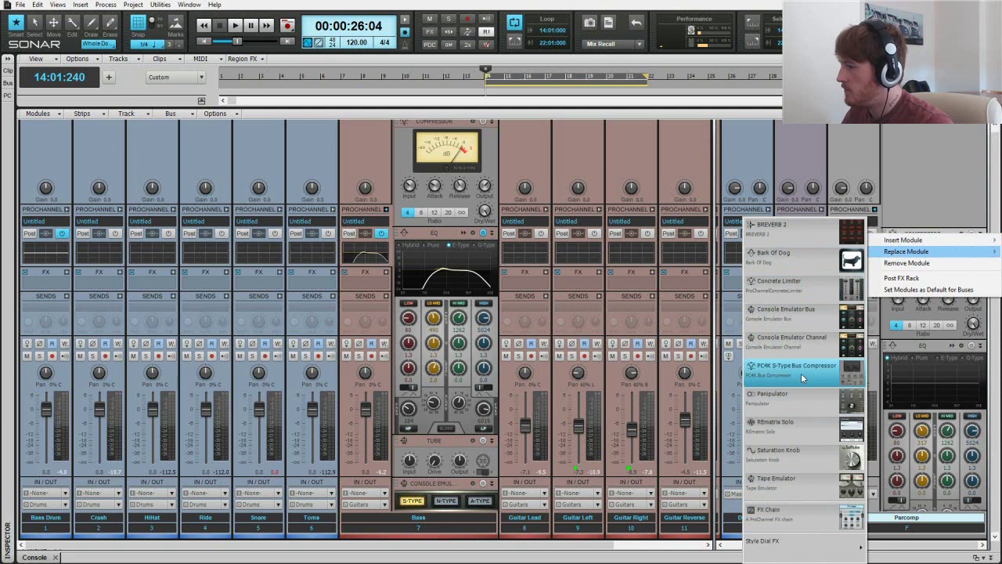
pyautogui.click(801, 372)
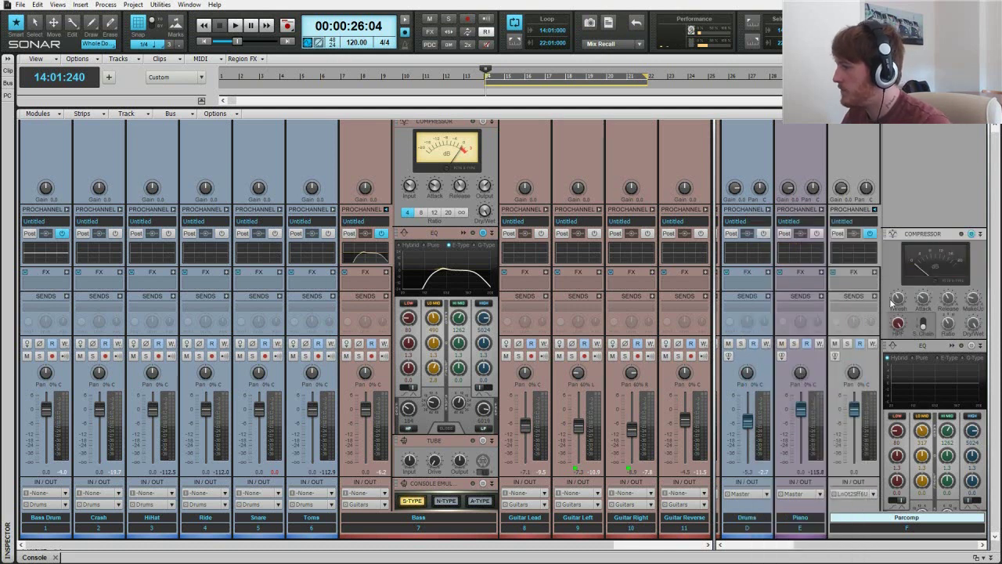
pyautogui.moveTo(924, 302)
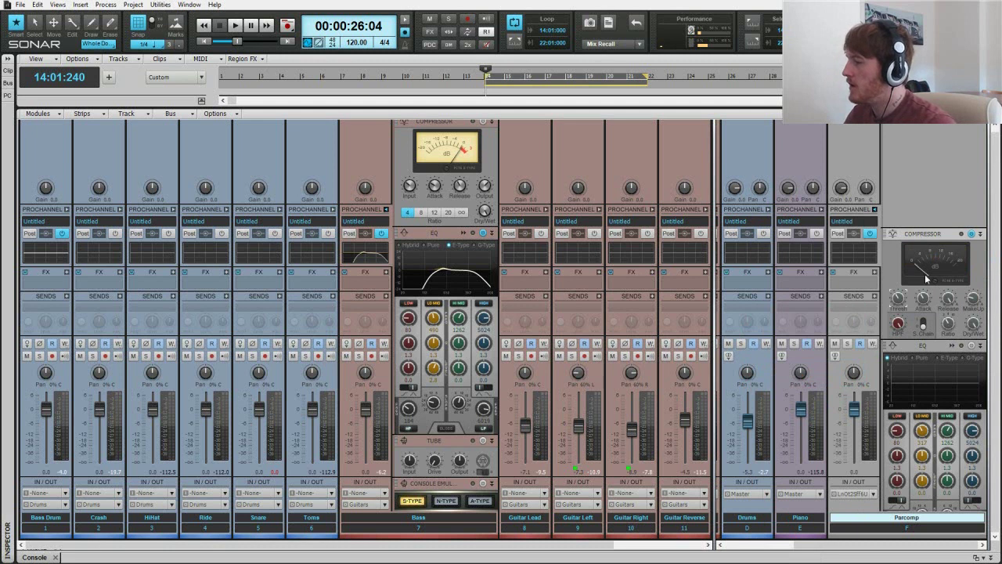
pyautogui.scroll(-3, 925, 278)
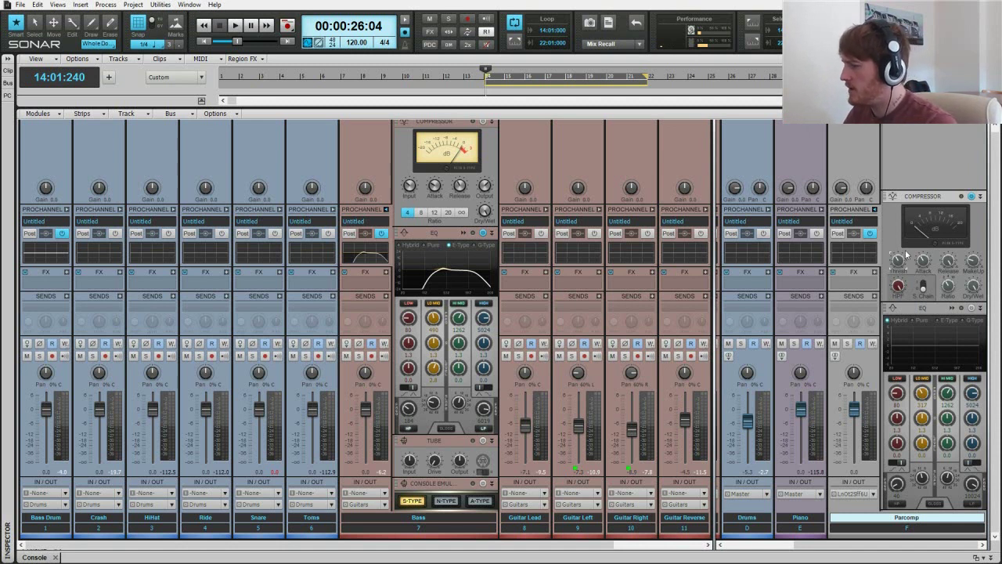
# Add a send from the Drums bus to the Parcomp bus
pyautogui.moveTo(855, 547)
pyautogui.mouseDown()
pyautogui.moveTo(804, 545)
pyautogui.moveTo(855, 547)
pyautogui.mouseUp()
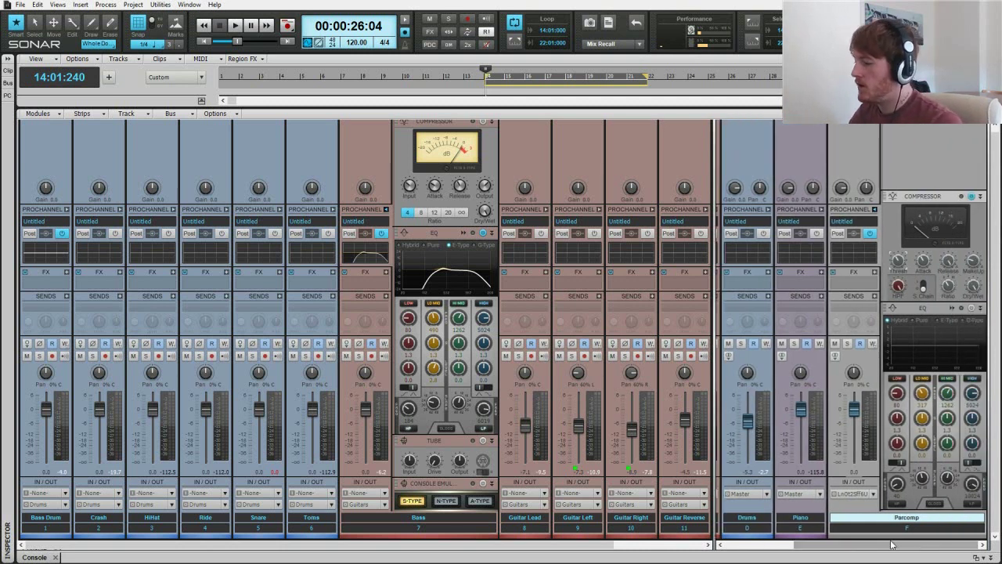
pyautogui.moveTo(889, 546); pyautogui.dragTo(839, 554)
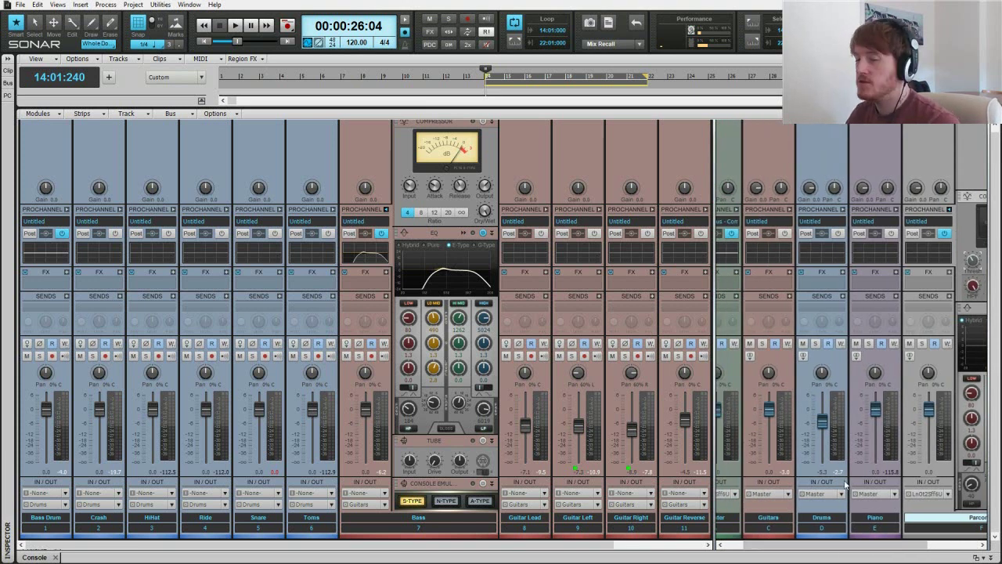
pyautogui.moveTo(861, 548)
pyautogui.mouseDown()
pyautogui.moveTo(946, 545)
pyautogui.moveTo(845, 547)
pyautogui.mouseUp()
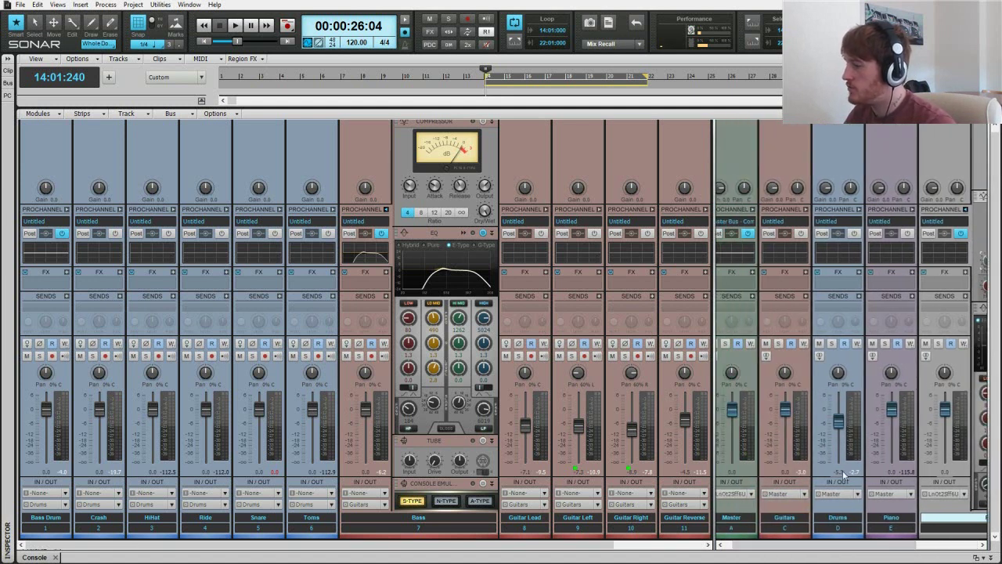
pyautogui.click(859, 297)
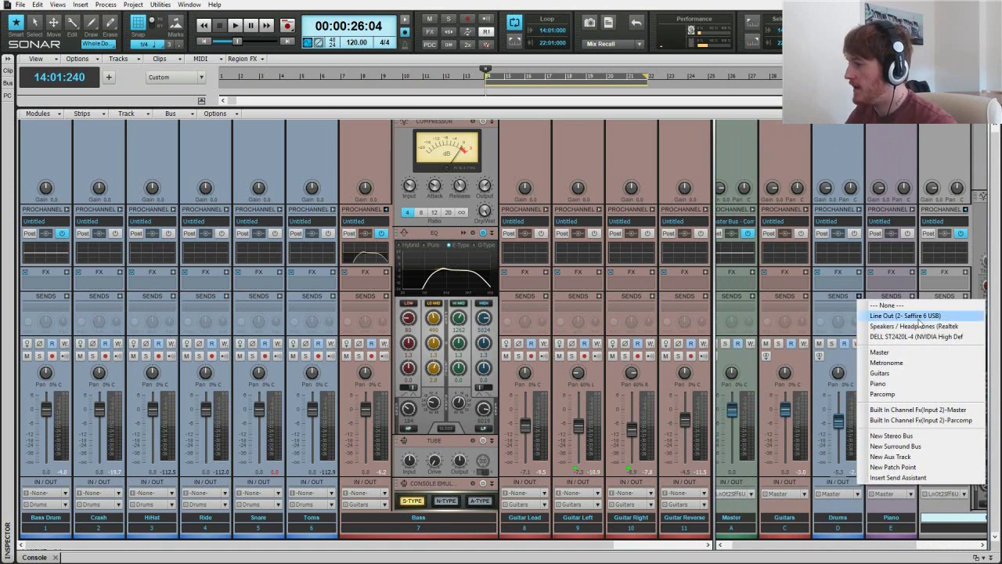
pyautogui.click(892, 395)
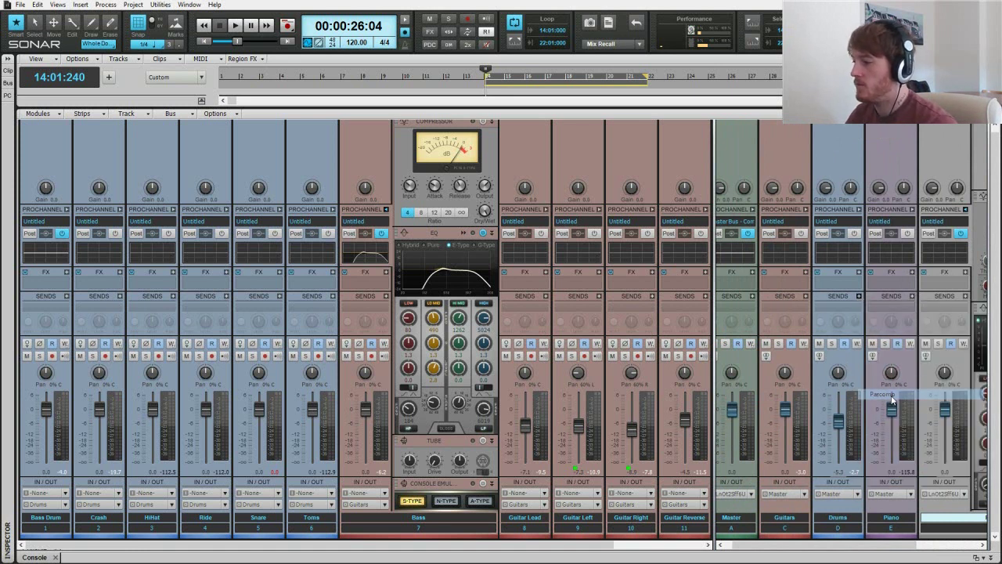
pyautogui.moveTo(862, 546); pyautogui.dragTo(913, 544)
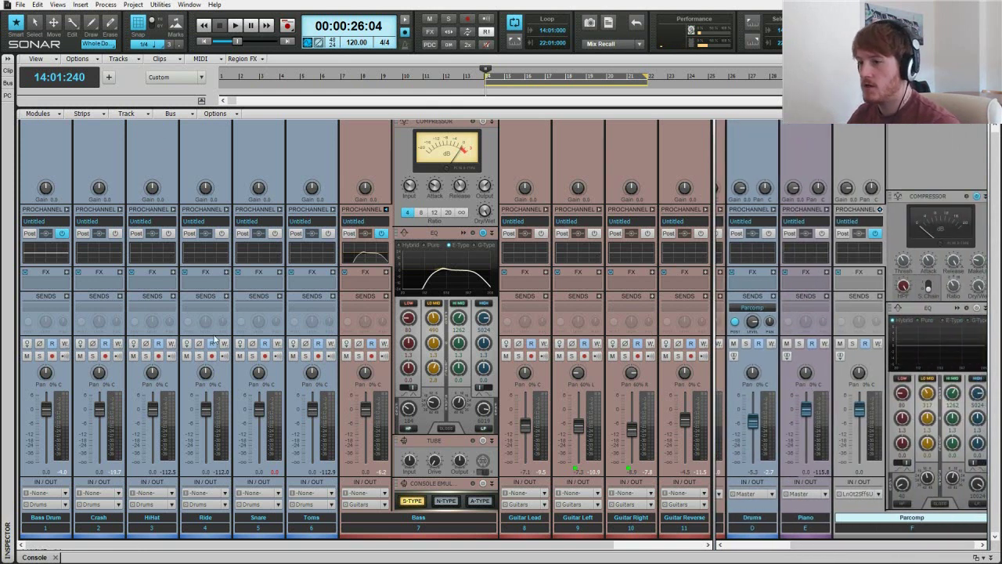
# Solo the Drums track folder and audition the looped section through the Parcomp bus
pyautogui.press('d')
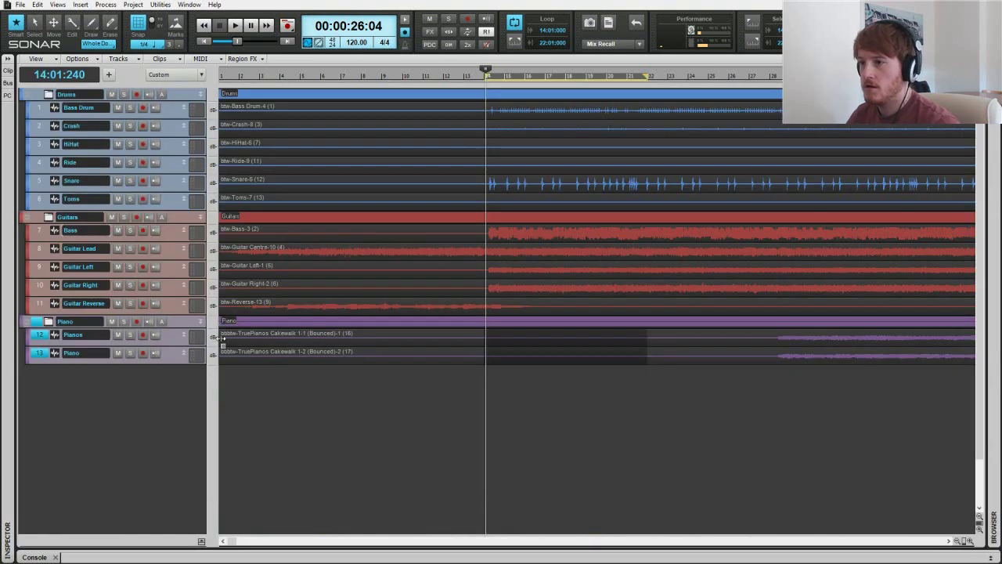
pyautogui.click(123, 95)
pyautogui.press('d')
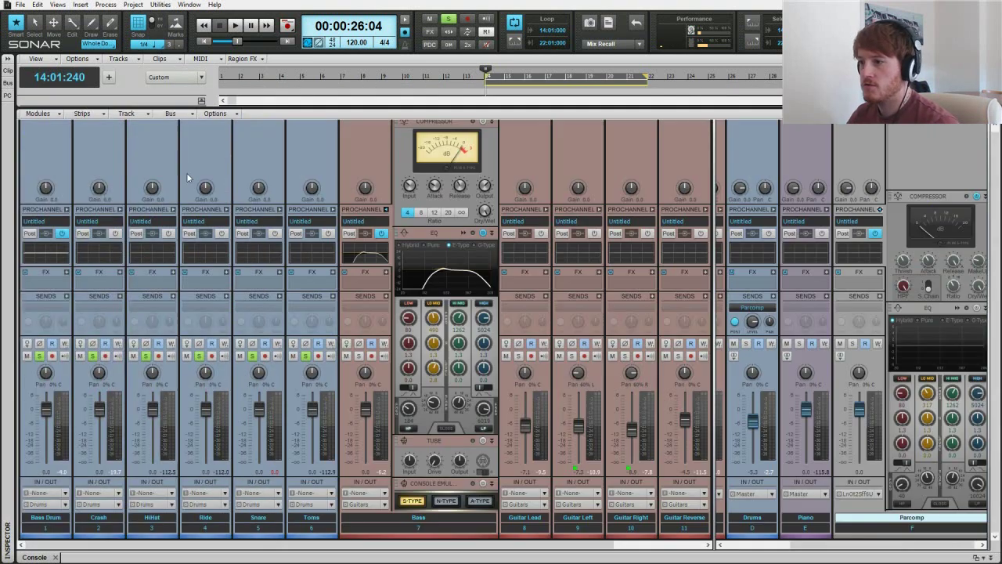
pyautogui.press('space')
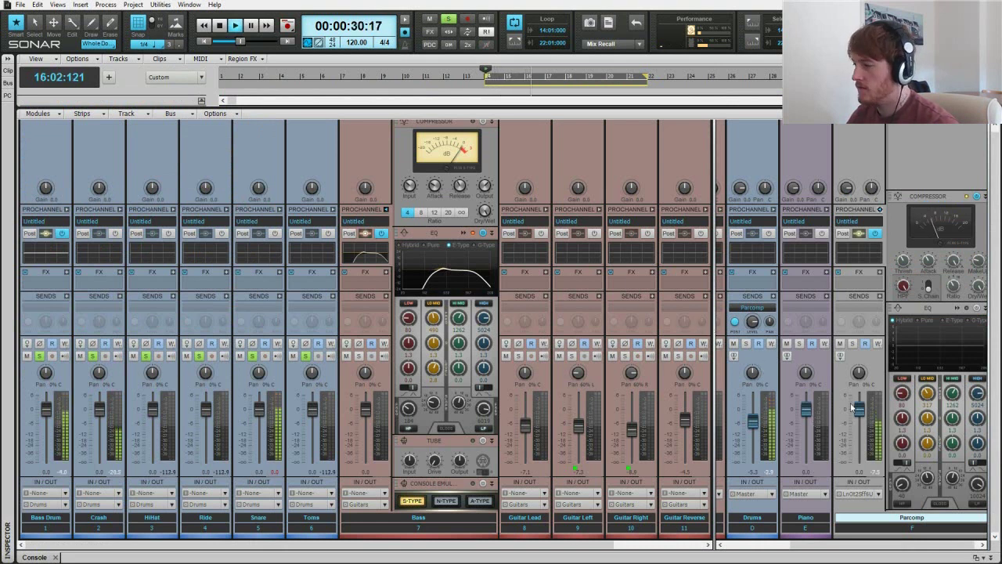
pyautogui.moveTo(818, 549); pyautogui.dragTo(823, 548)
pyautogui.press('space')
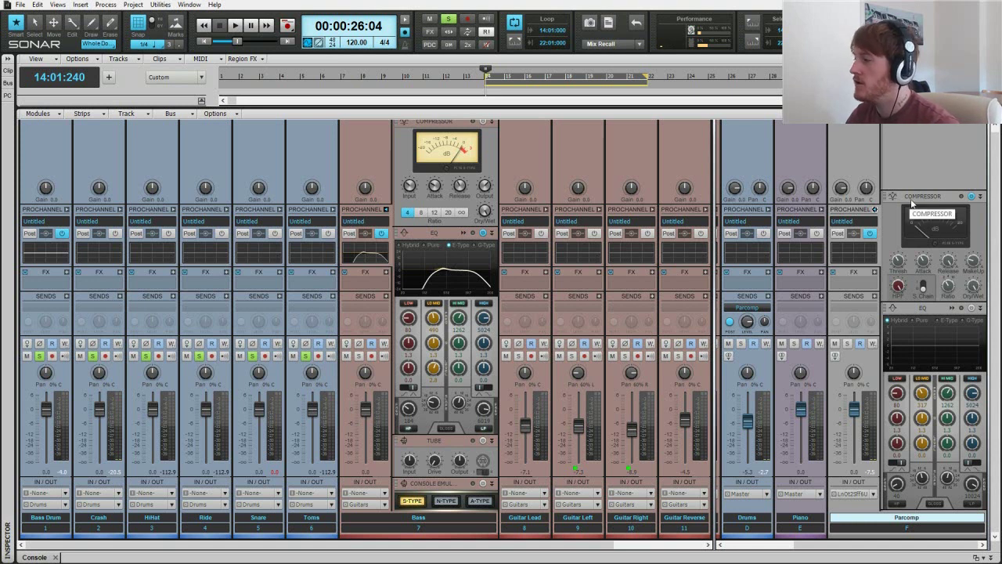
pyautogui.moveTo(809, 546); pyautogui.dragTo(806, 546)
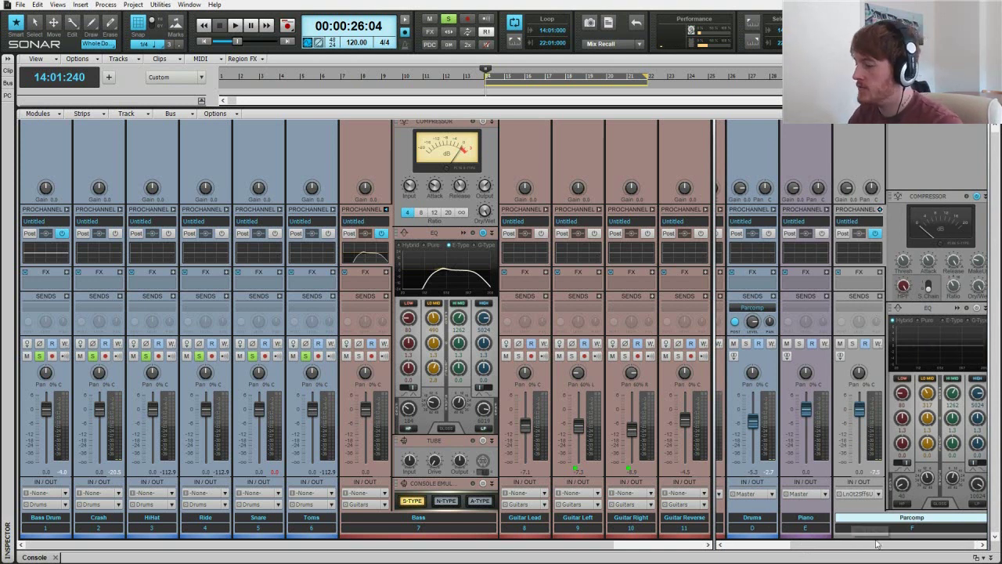
pyautogui.moveTo(877, 548); pyautogui.dragTo(883, 550)
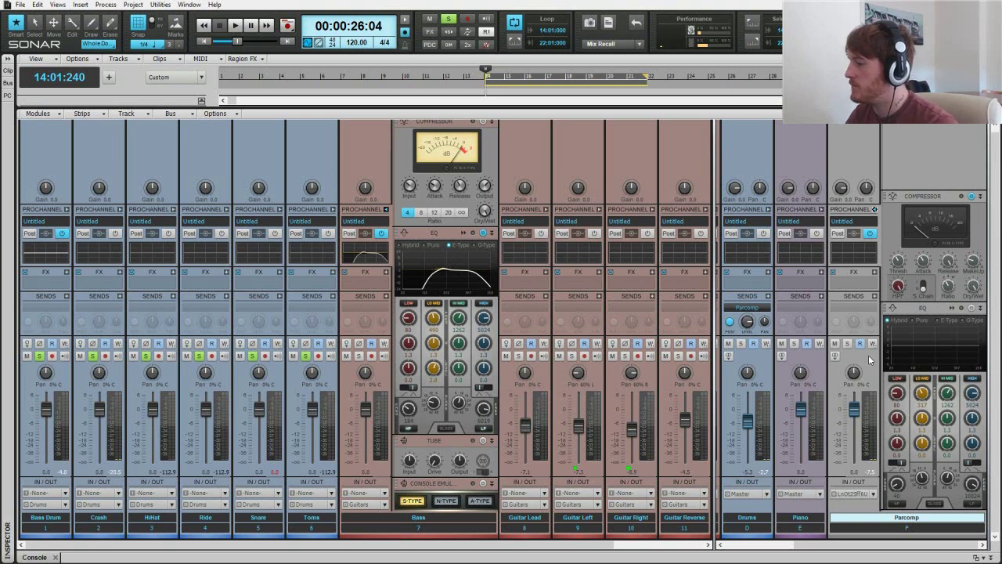
# Play the soloed drums and set the Drums bus fader to about -5.0 dB
pyautogui.press('space')
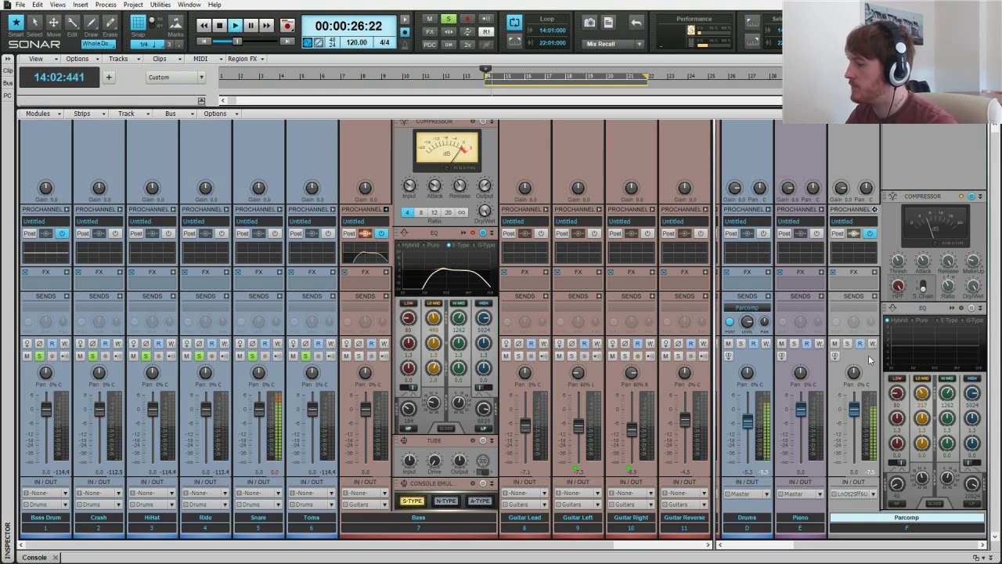
pyautogui.doubleClick(747, 415)
pyautogui.moveTo(746, 415); pyautogui.dragTo(748, 424)
pyautogui.click(768, 398)
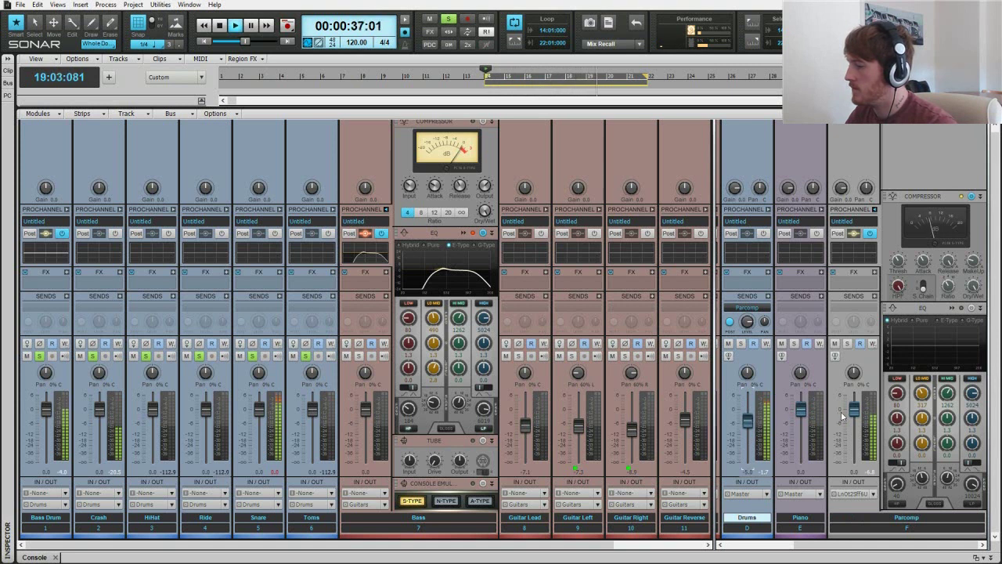
# Clear all solos and balance the Parcomp bus fader against the full mix at about -1.9 dB
pyautogui.moveTo(854, 409); pyautogui.dragTo(854, 424)
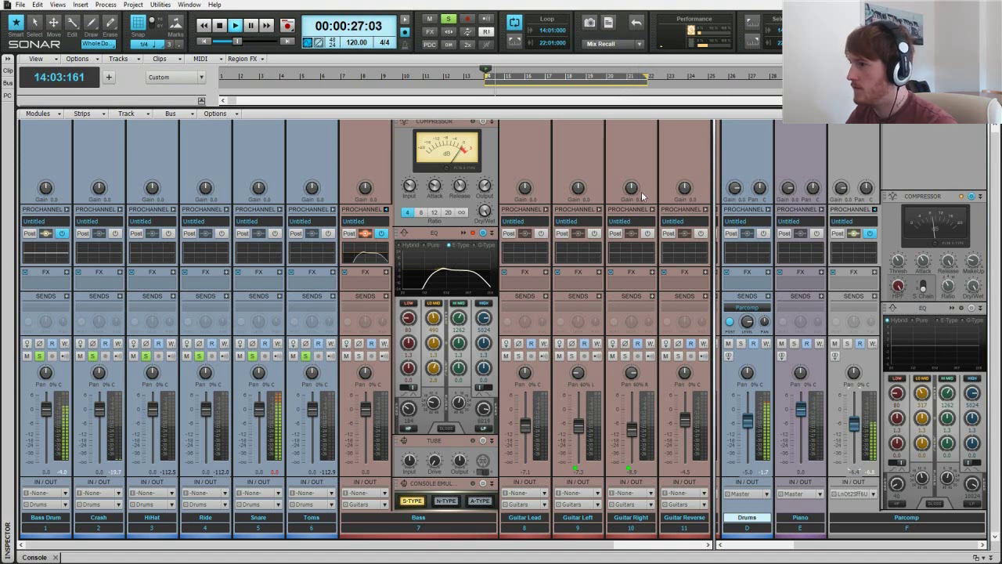
pyautogui.click(451, 23)
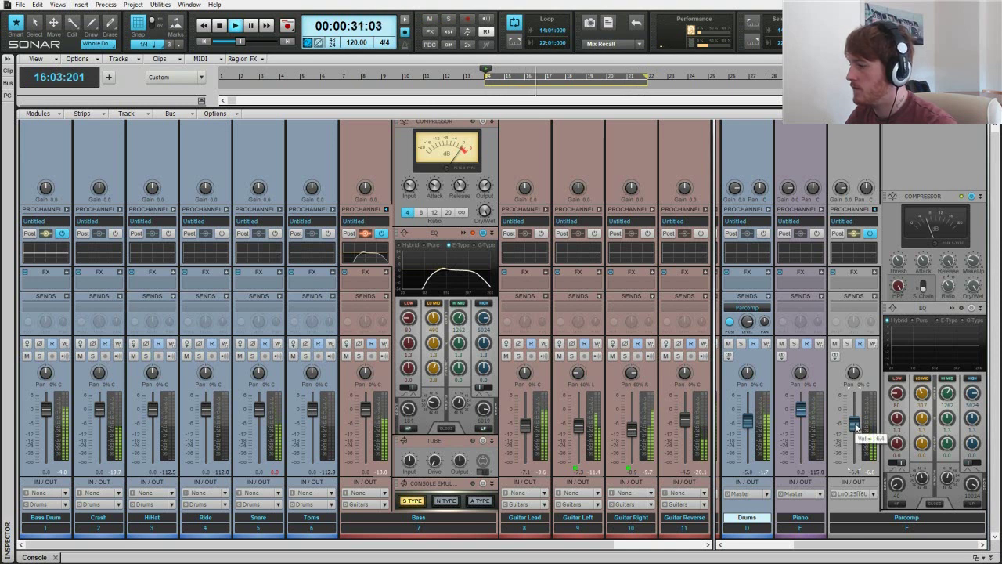
pyautogui.moveTo(855, 430); pyautogui.dragTo(855, 414)
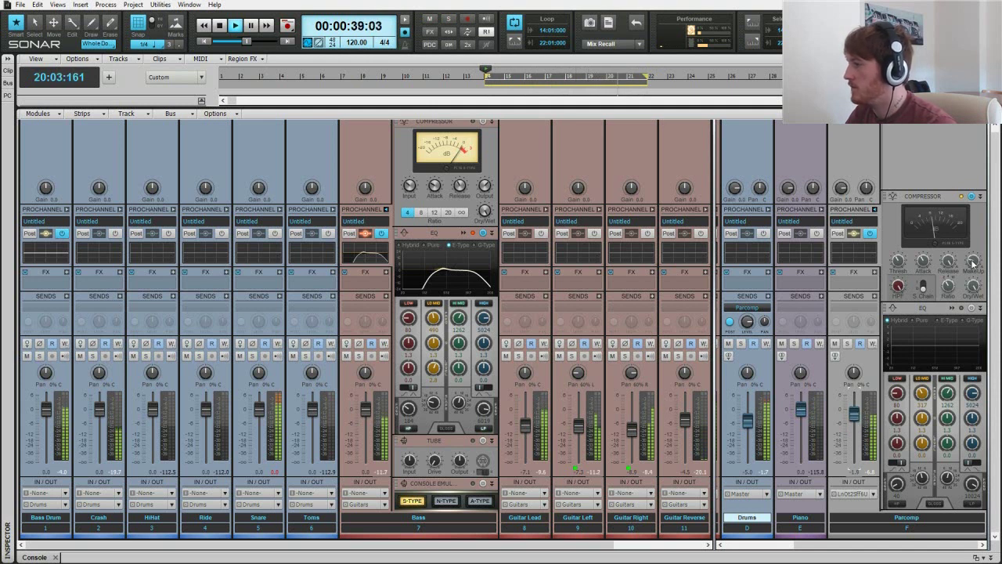
# Dial in the Parcomp compressor's threshold during playback and set its makeup gain to about 3.1 dB
pyautogui.moveTo(898, 263)
pyautogui.moveTo(898, 262); pyautogui.dragTo(898, 265)
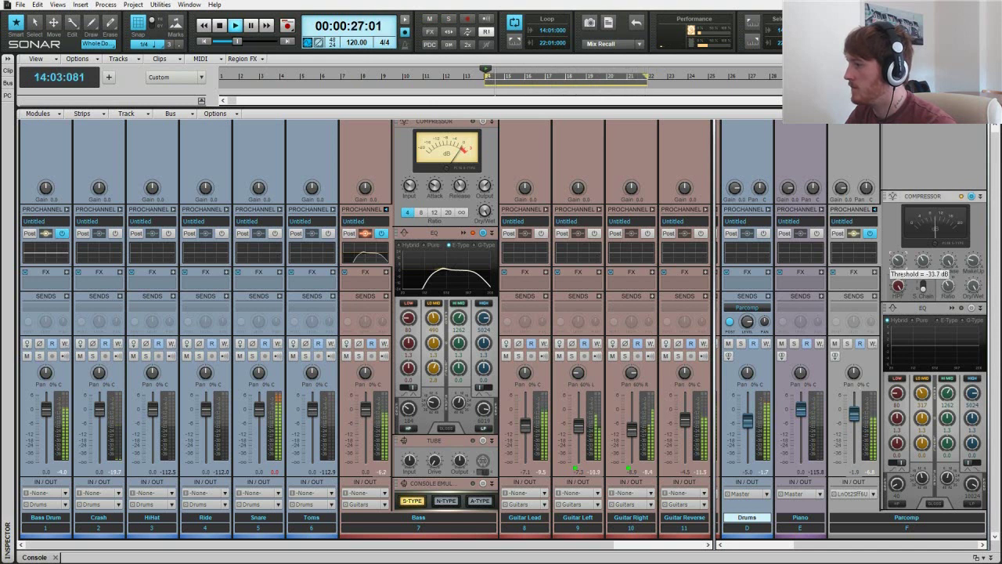
pyautogui.moveTo(973, 261)
pyautogui.moveTo(974, 261); pyautogui.dragTo(973, 259)
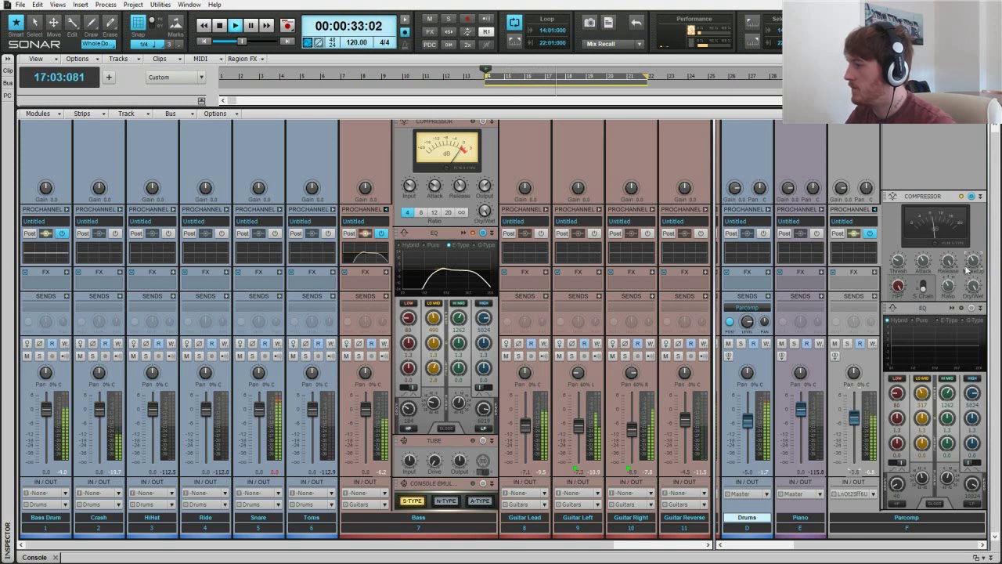
pyautogui.moveTo(924, 266)
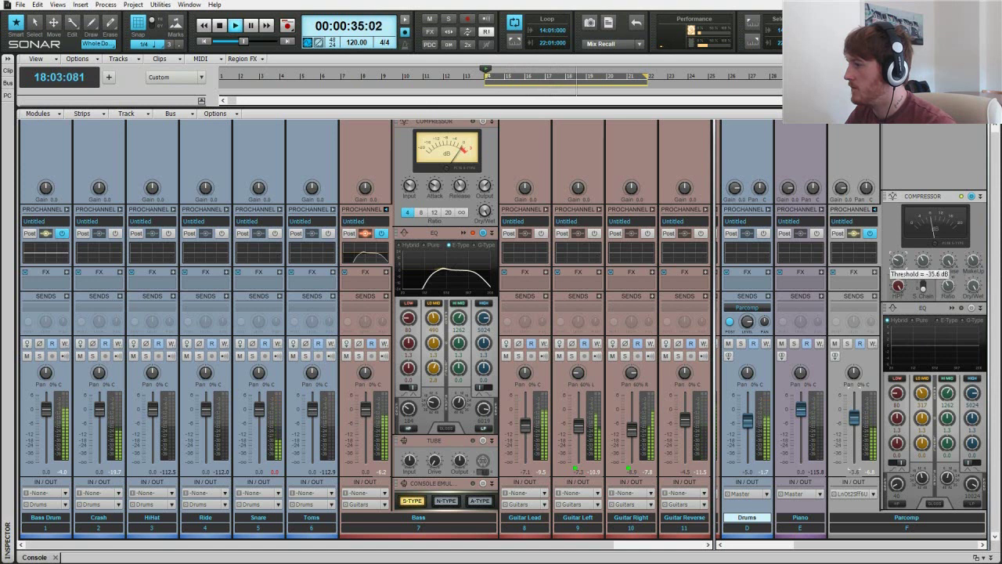
pyautogui.moveTo(899, 264); pyautogui.dragTo(899, 253)
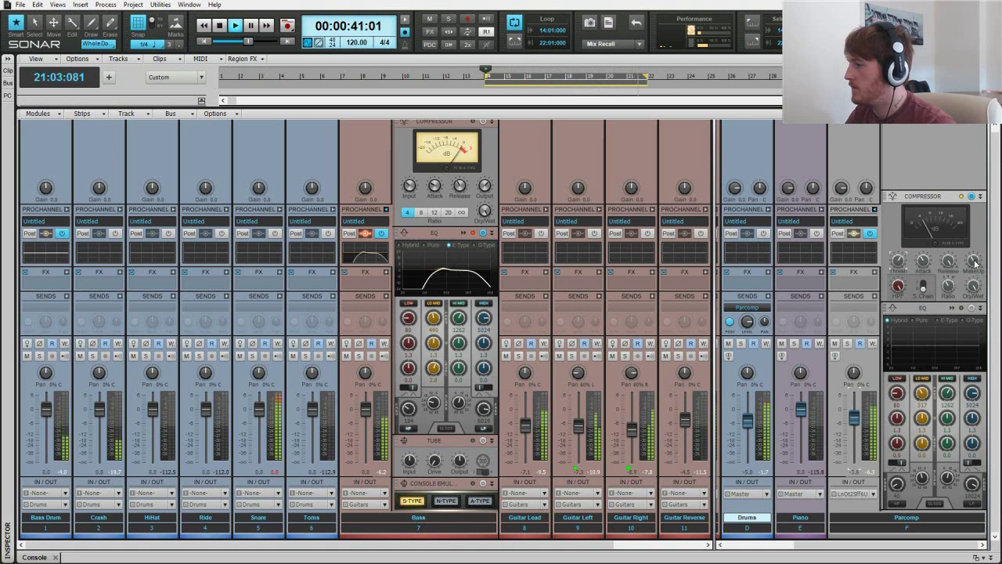
pyautogui.moveTo(974, 262)
pyautogui.moveTo(975, 262); pyautogui.dragTo(975, 264)
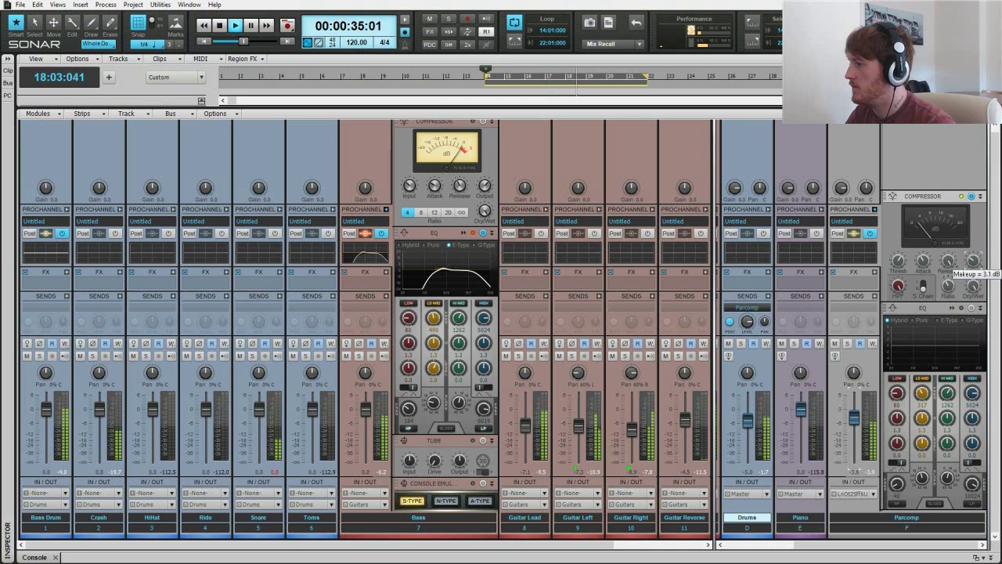
# Fine-tune the Parcomp compressor's threshold to about -22.6 dB and toggle the module to compare the sound
pyautogui.moveTo(897, 261); pyautogui.dragTo(897, 267)
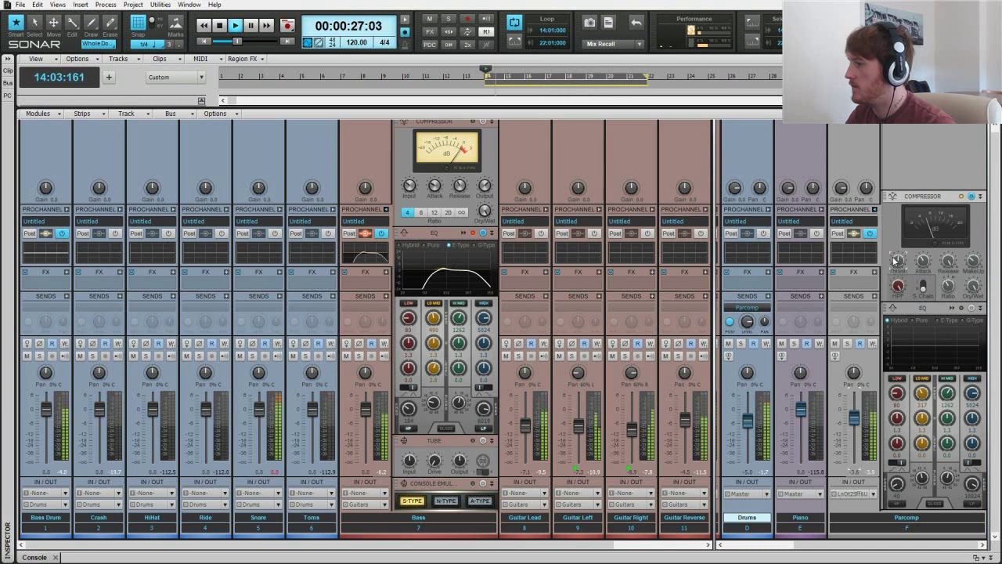
pyautogui.moveTo(897, 264); pyautogui.dragTo(896, 266)
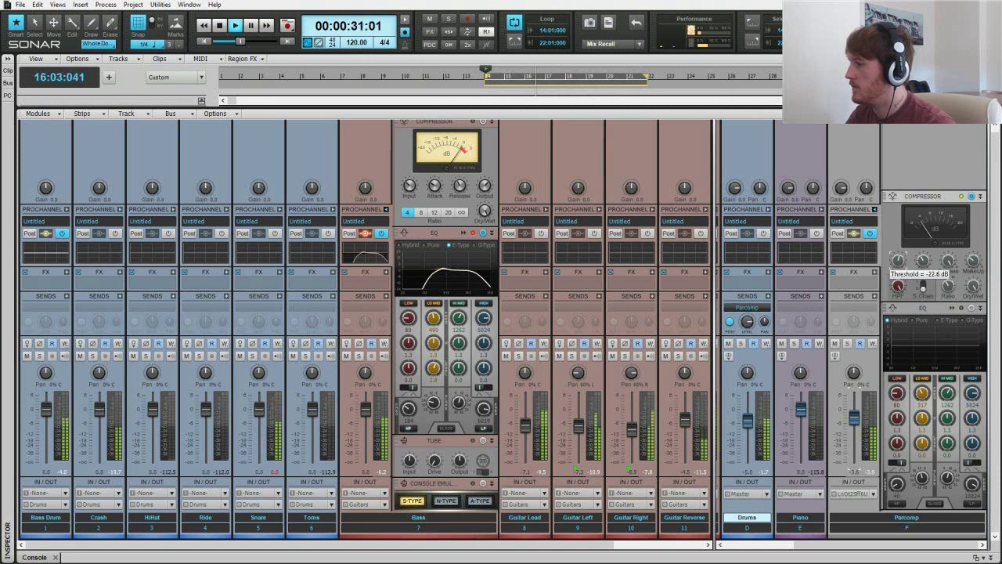
pyautogui.moveTo(897, 266); pyautogui.dragTo(899, 267)
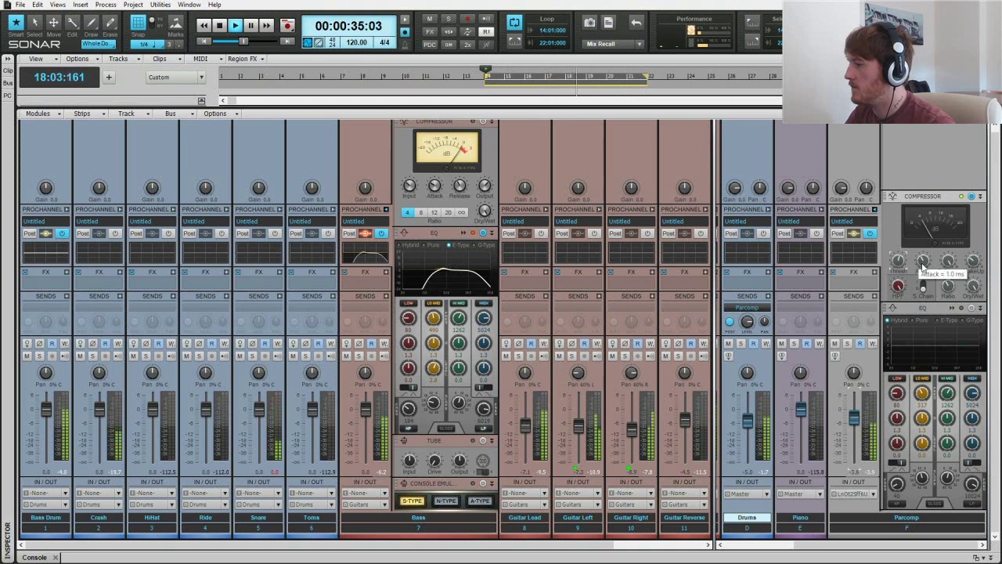
pyautogui.click(973, 197)
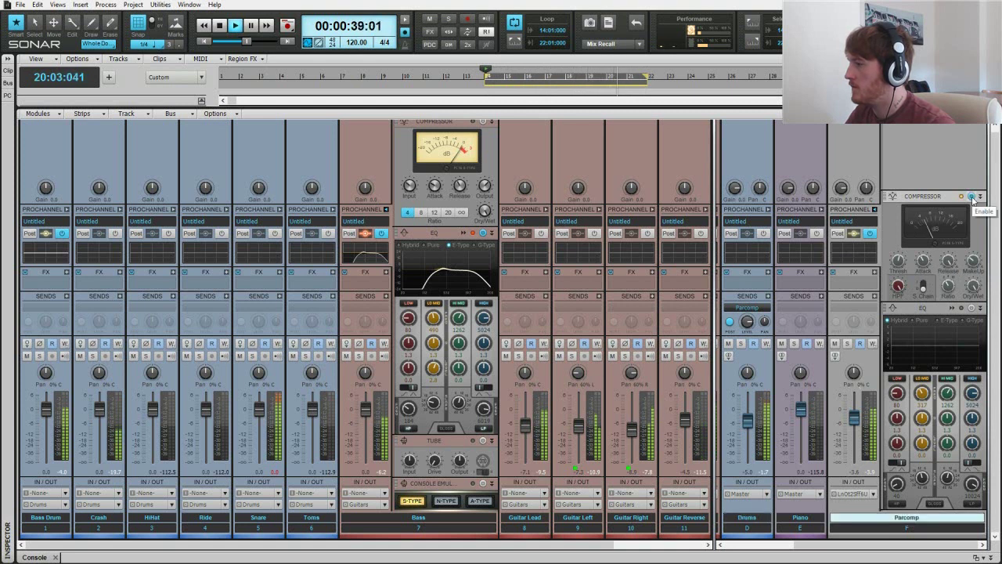
# Re-enable the Parcomp compressor, fine-tune its ratio during playback, and stop the transport
pyautogui.click(973, 198)
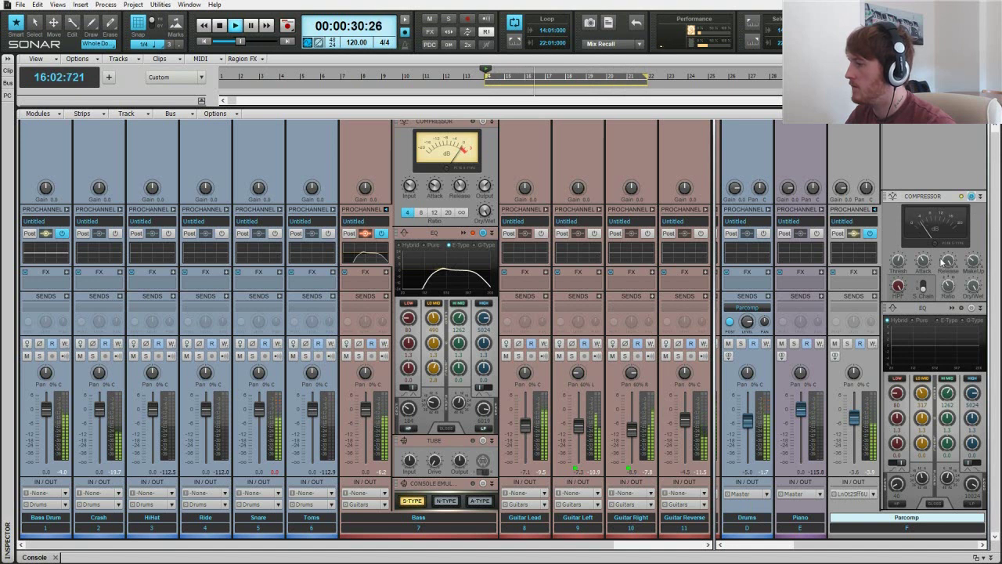
pyautogui.moveTo(944, 289); pyautogui.dragTo(944, 288)
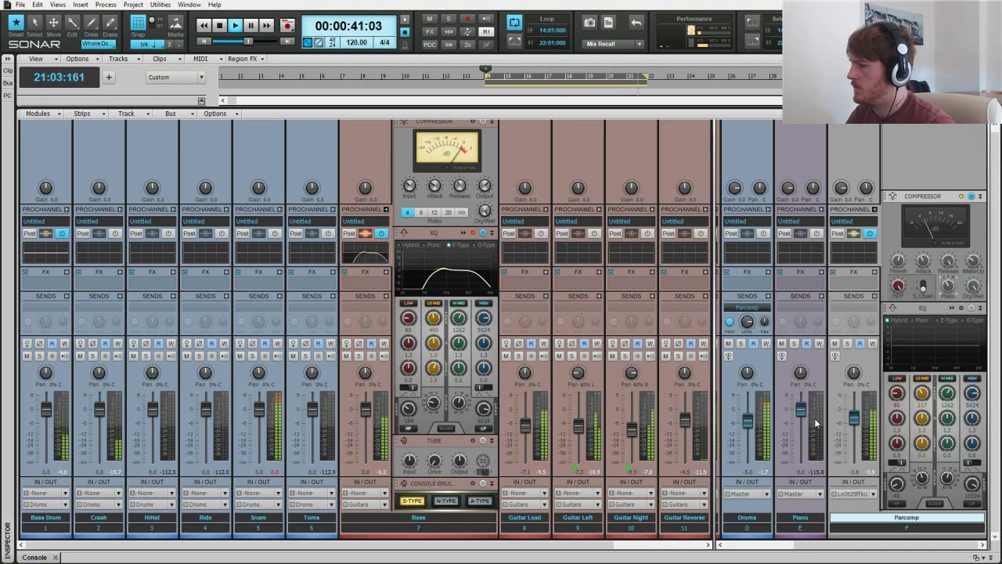
pyautogui.press('space')
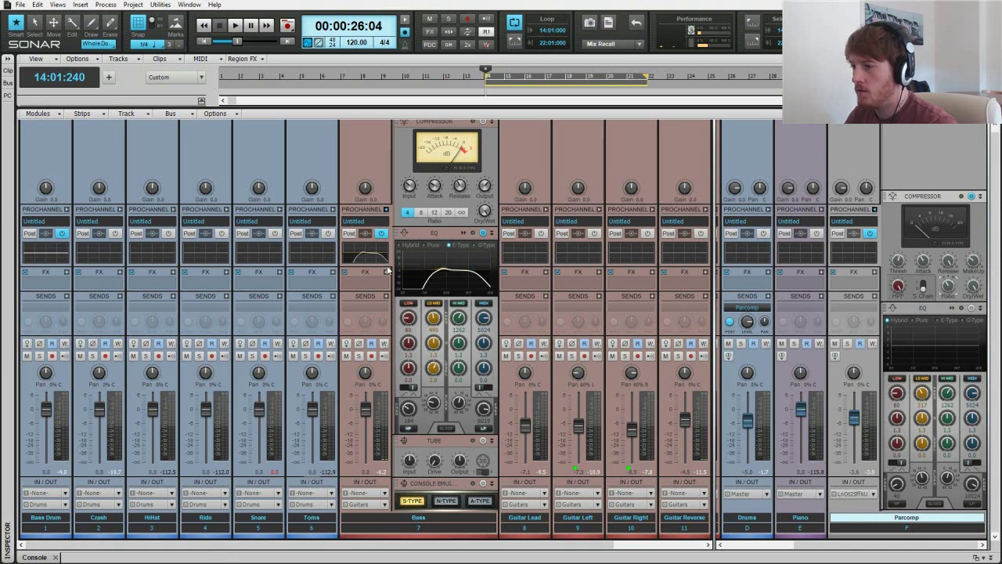
# Solo only the Bass and Bass Drum tracks and play them from the console
pyautogui.click(359, 355)
pyautogui.press('d')
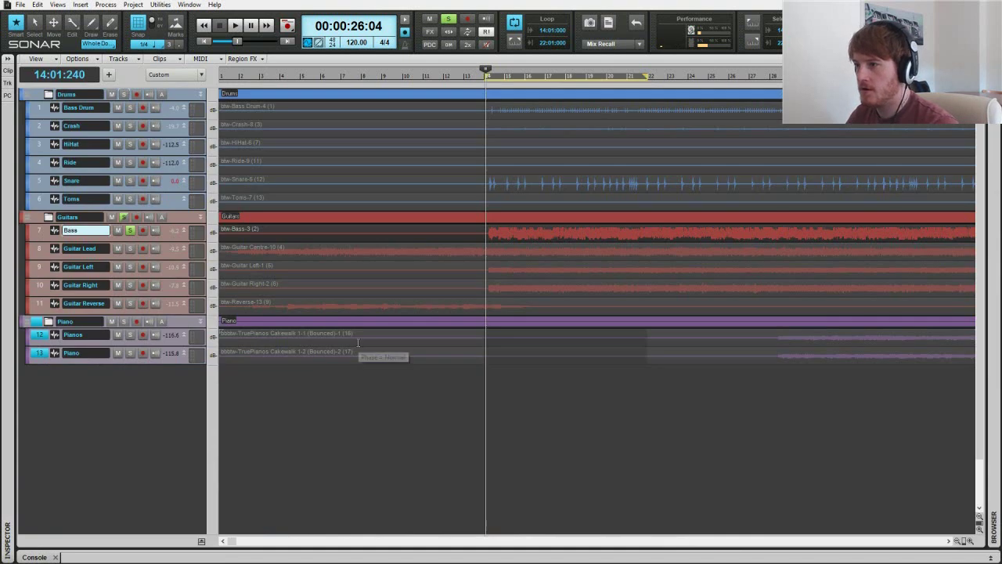
pyautogui.click(123, 94)
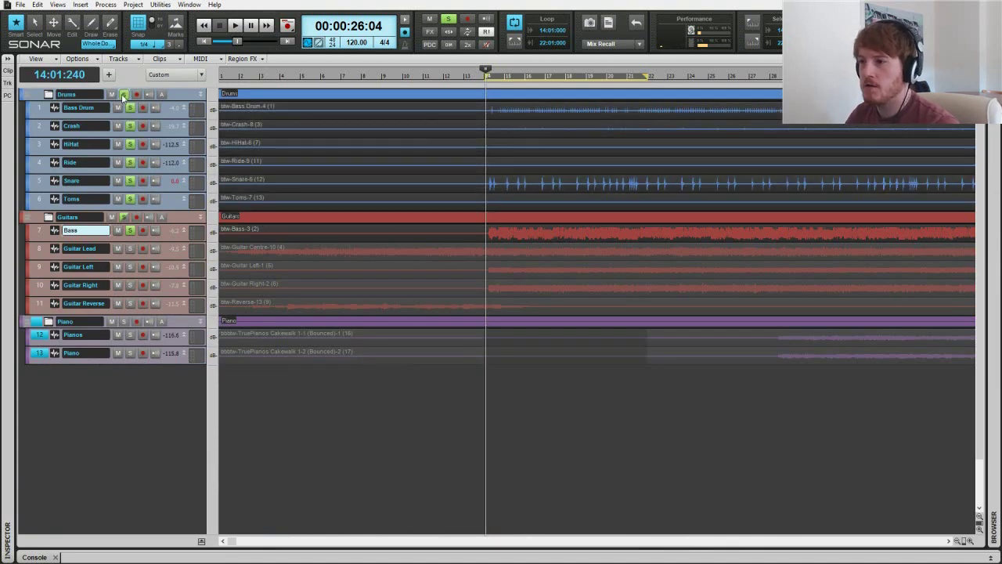
pyautogui.click(130, 108)
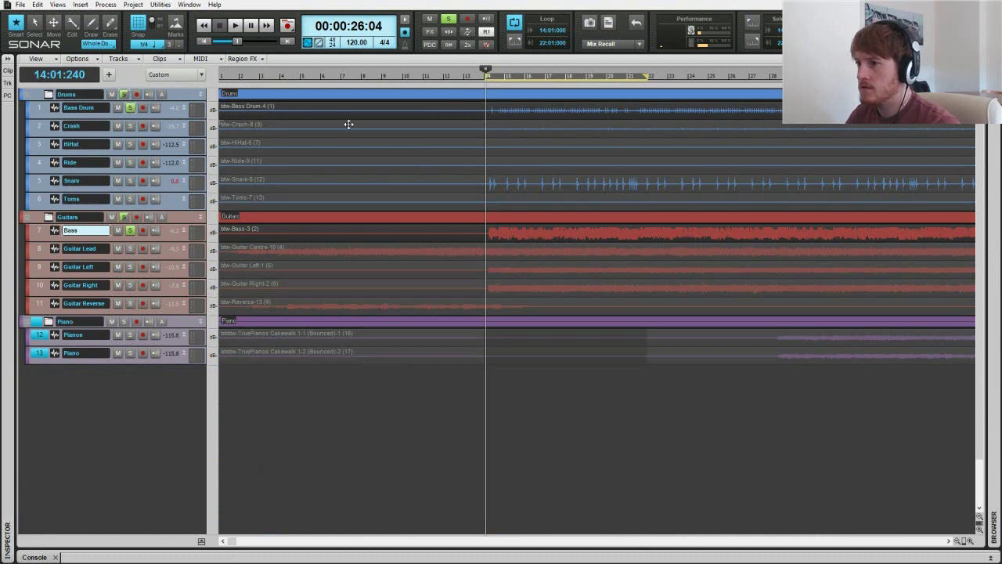
pyautogui.hotkey('alt', '2')
pyautogui.press('space')
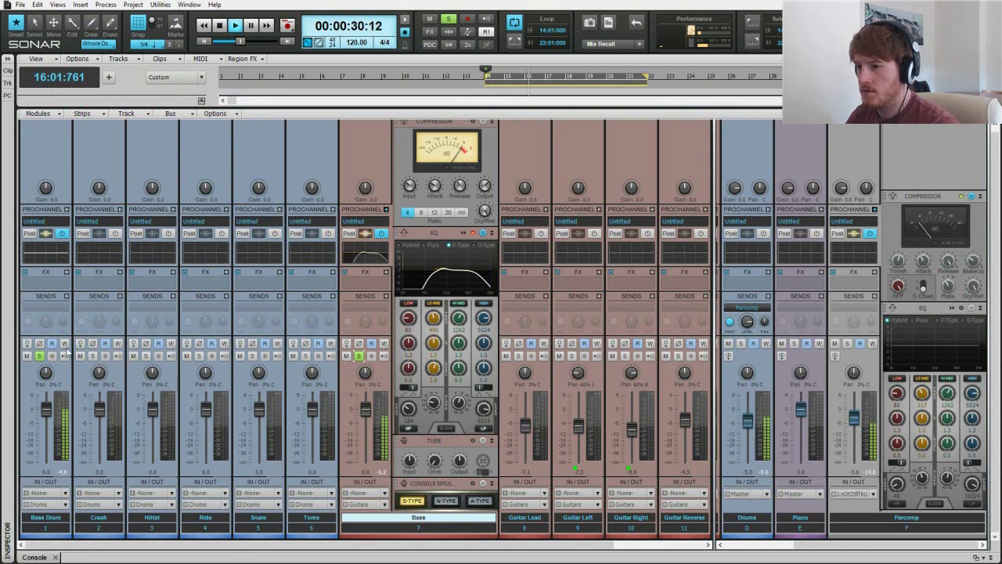
# Expand the Bass Drum's ProChannel and enable the EQ's high-pass filter at about 56 Hz
pyautogui.click(65, 210)
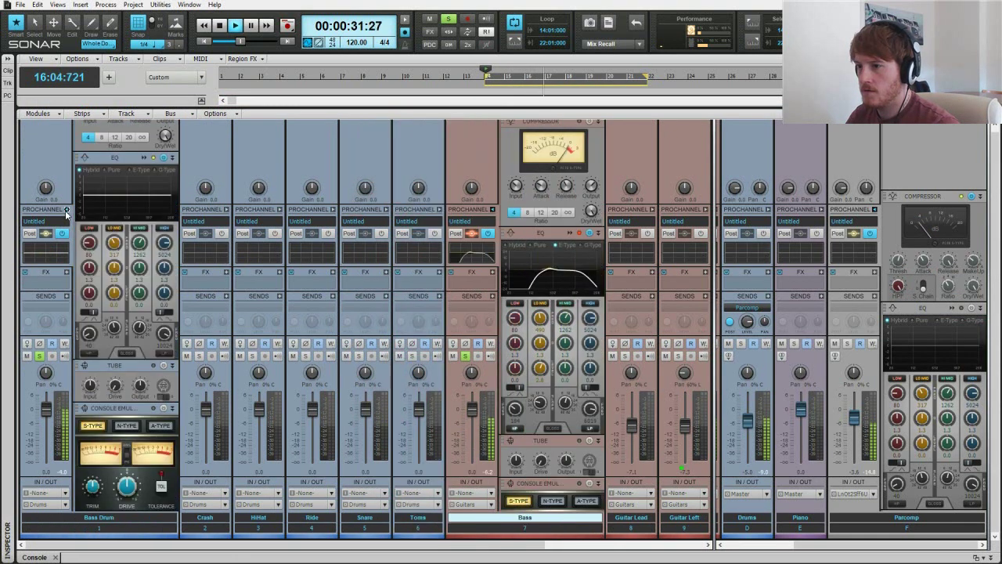
pyautogui.click(144, 159)
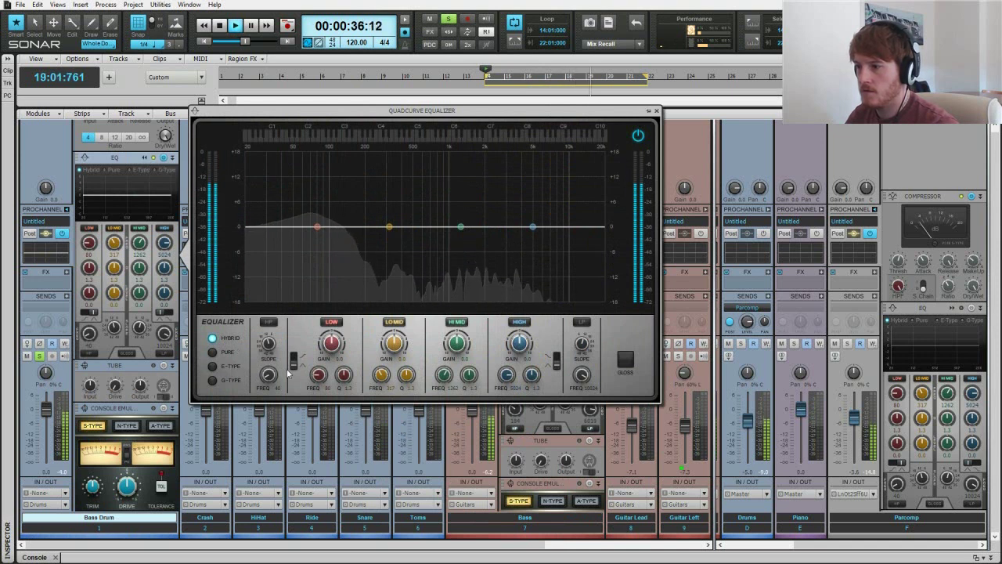
pyautogui.click(269, 323)
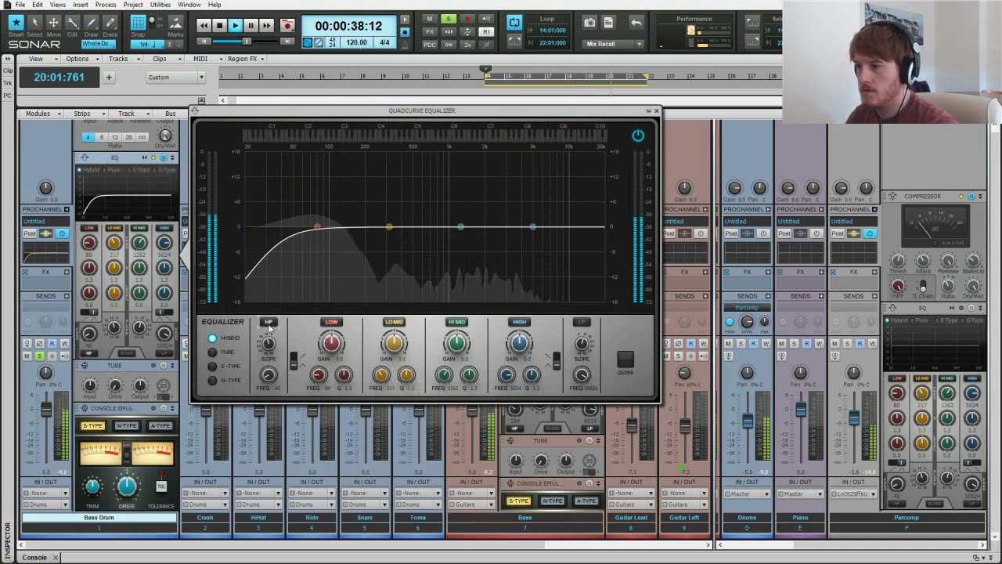
pyautogui.moveTo(270, 377); pyautogui.dragTo(272, 362)
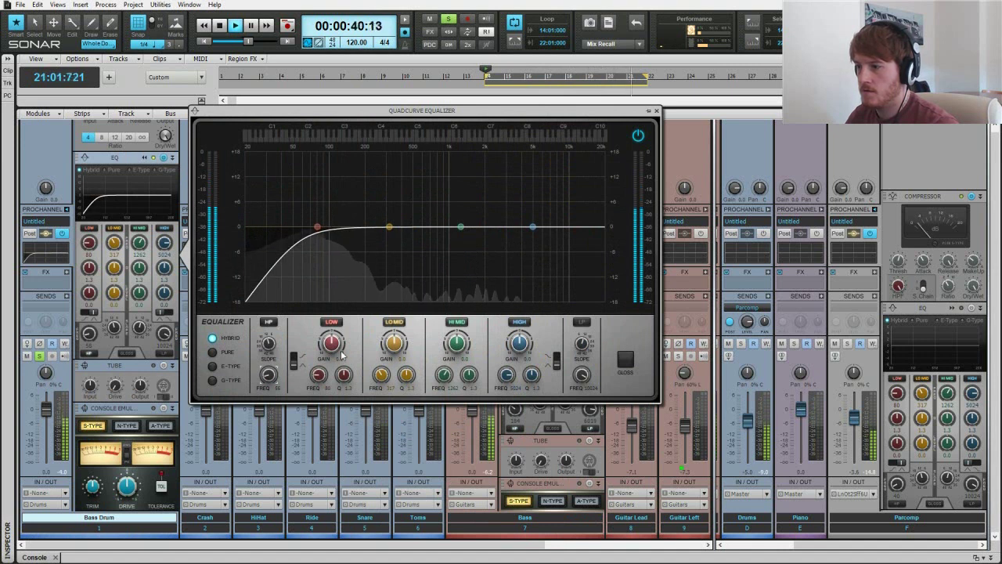
# Switch the Bass Drum EQ to E-Type and boost the low band by about 6 dB at 100 Hz
pyautogui.moveTo(337, 345); pyautogui.dragTo(331, 335)
pyautogui.click(213, 367)
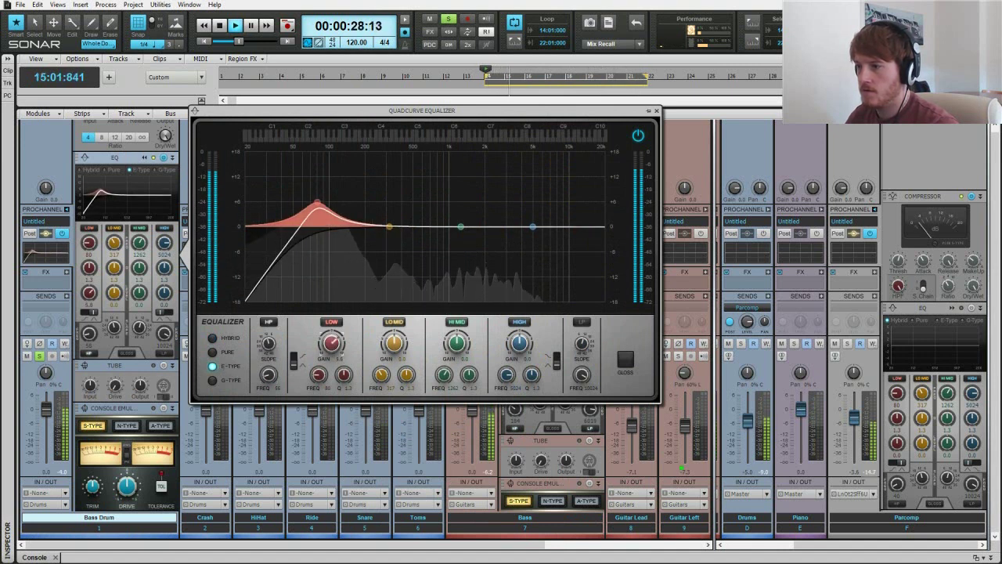
pyautogui.moveTo(318, 202)
pyautogui.mouseDown()
pyautogui.moveTo(352, 198)
pyautogui.moveTo(356, 179)
pyautogui.moveTo(338, 173)
pyautogui.moveTo(316, 188)
pyautogui.moveTo(329, 194)
pyautogui.moveTo(332, 156)
pyautogui.moveTo(329, 201)
pyautogui.mouseUp()
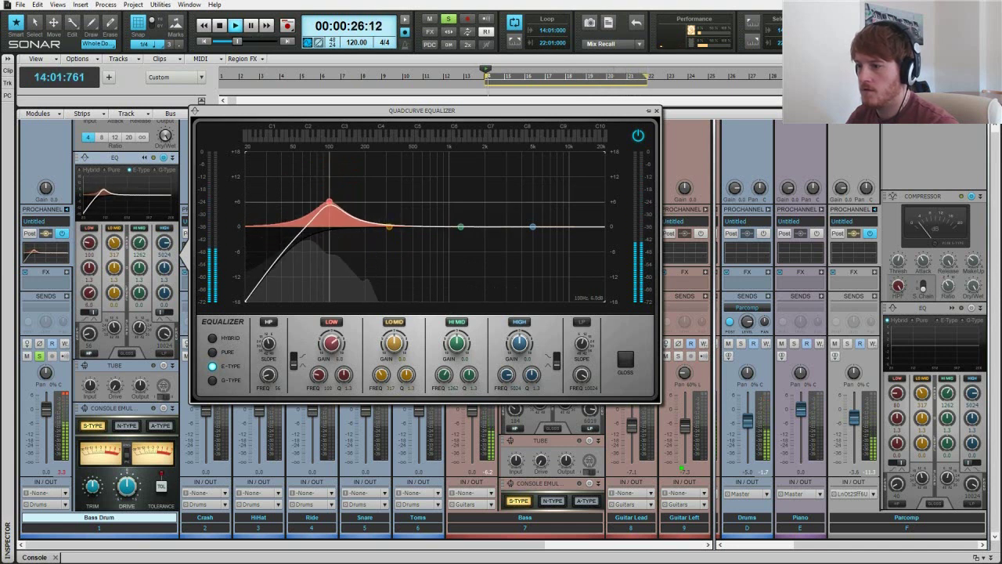
# Enable the Bass Drum EQ's low-pass at about 5462 Hz and boost the high-mid band at about 3.3 kHz
pyautogui.click(579, 322)
pyautogui.moveTo(582, 377)
pyautogui.mouseDown()
pyautogui.moveTo(582, 404)
pyautogui.moveTo(582, 390)
pyautogui.mouseUp()
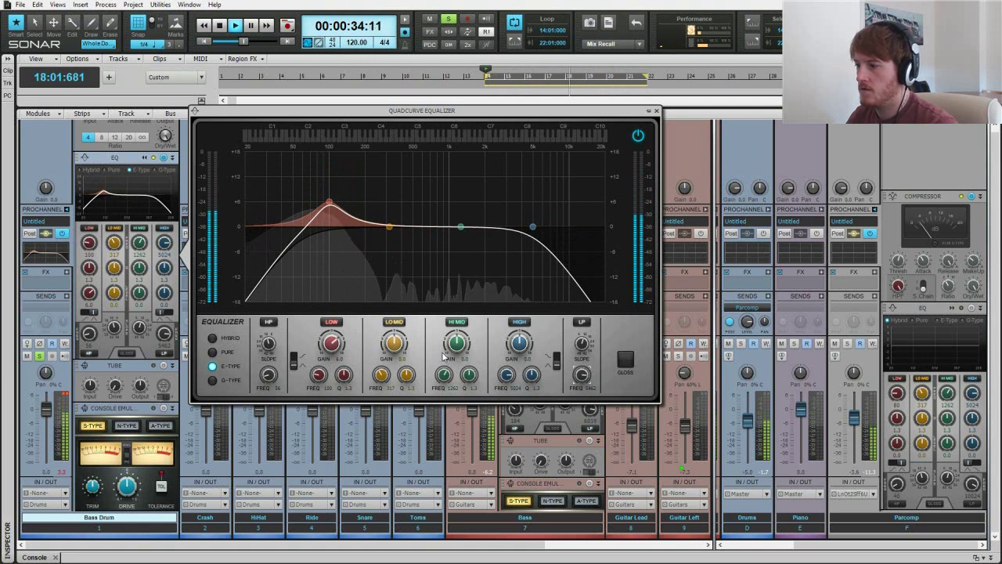
pyautogui.moveTo(455, 341); pyautogui.dragTo(455, 331)
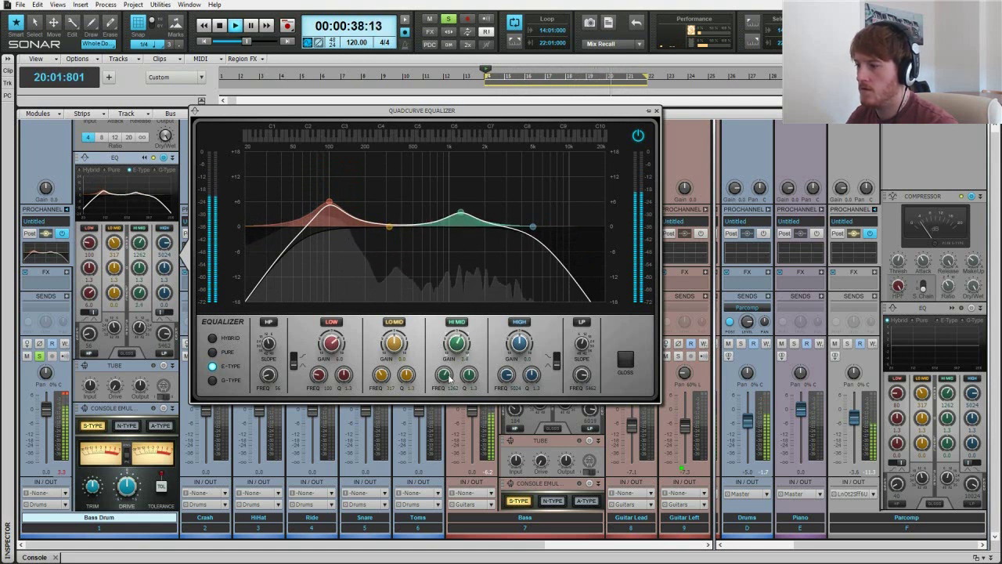
pyautogui.moveTo(444, 375); pyautogui.dragTo(456, 349)
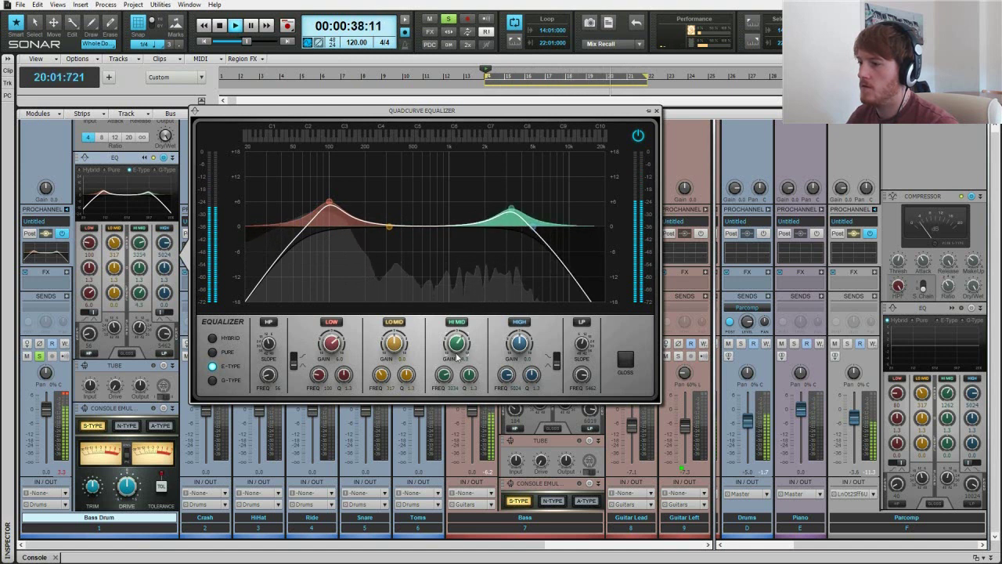
# Trim the Bass Drum EQ gains to about 4.2 dB for the low band and 3.5 dB for the high-mid band
pyautogui.moveTo(332, 345); pyautogui.dragTo(332, 356)
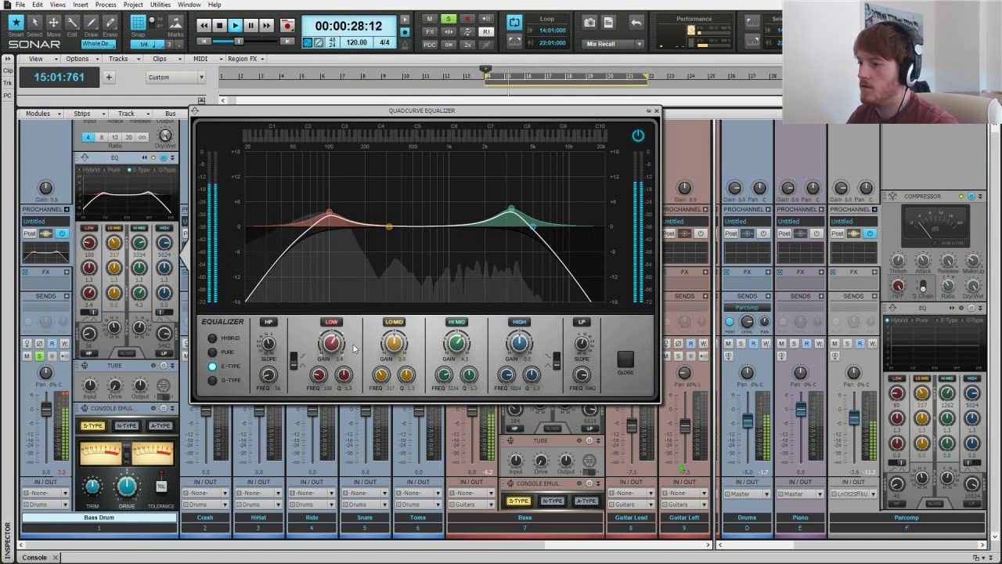
pyautogui.moveTo(332, 348); pyautogui.dragTo(332, 343)
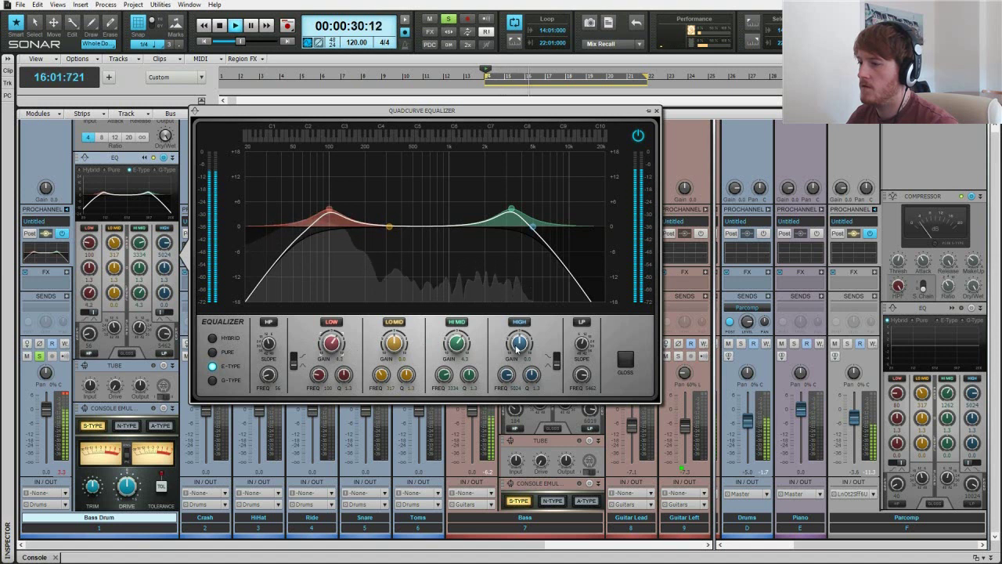
pyautogui.moveTo(457, 345); pyautogui.dragTo(458, 350)
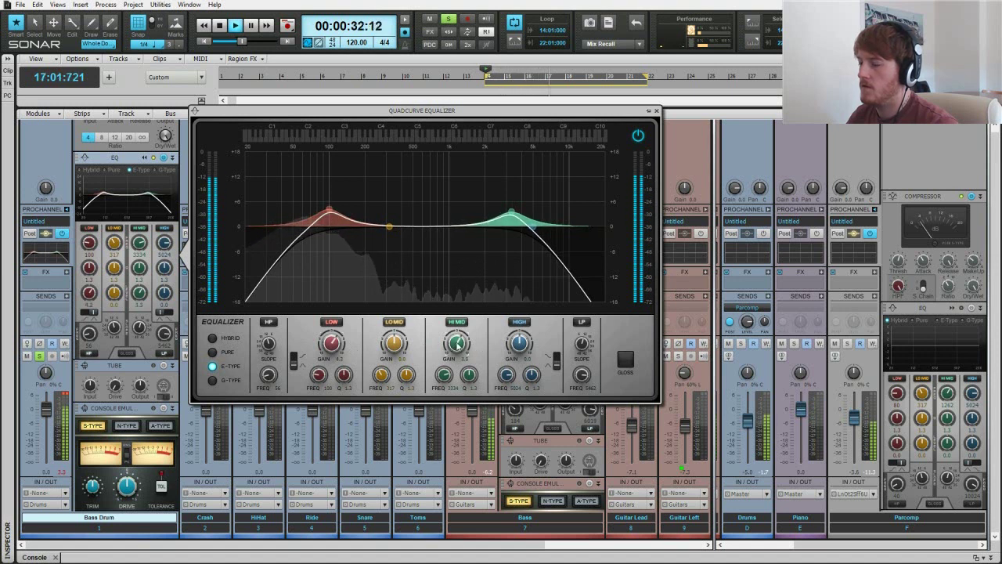
# Compare the Bass Drum EQ against bypass and move the low band to about 81 Hz with a 5.7 dB boost
pyautogui.click(638, 137)
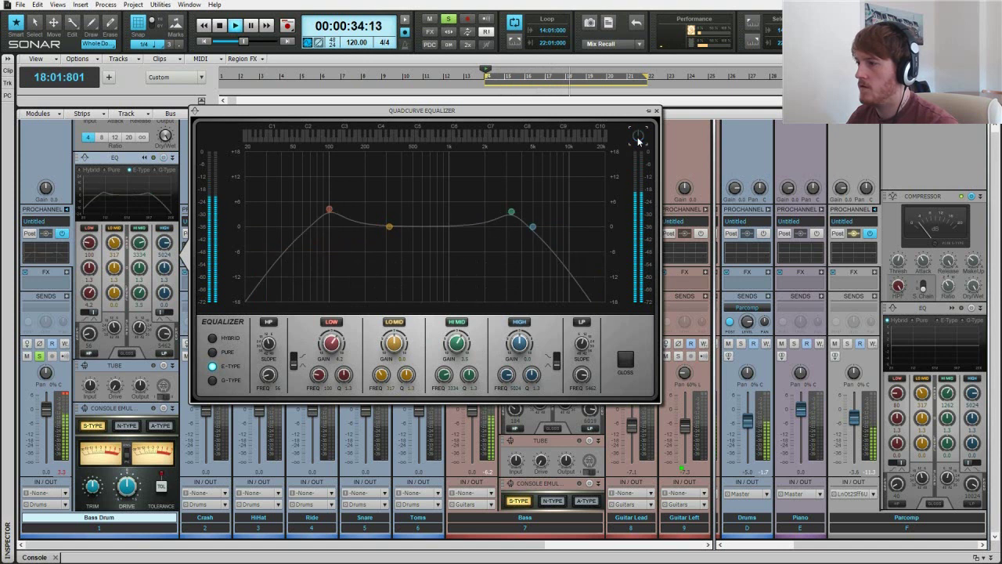
pyautogui.click(638, 136)
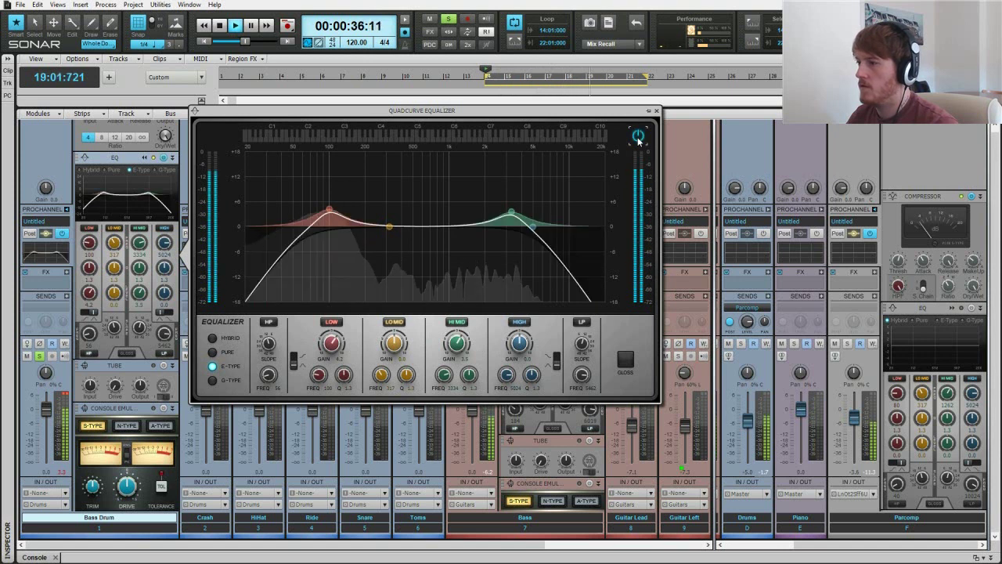
pyautogui.click(638, 137)
pyautogui.click(638, 137)
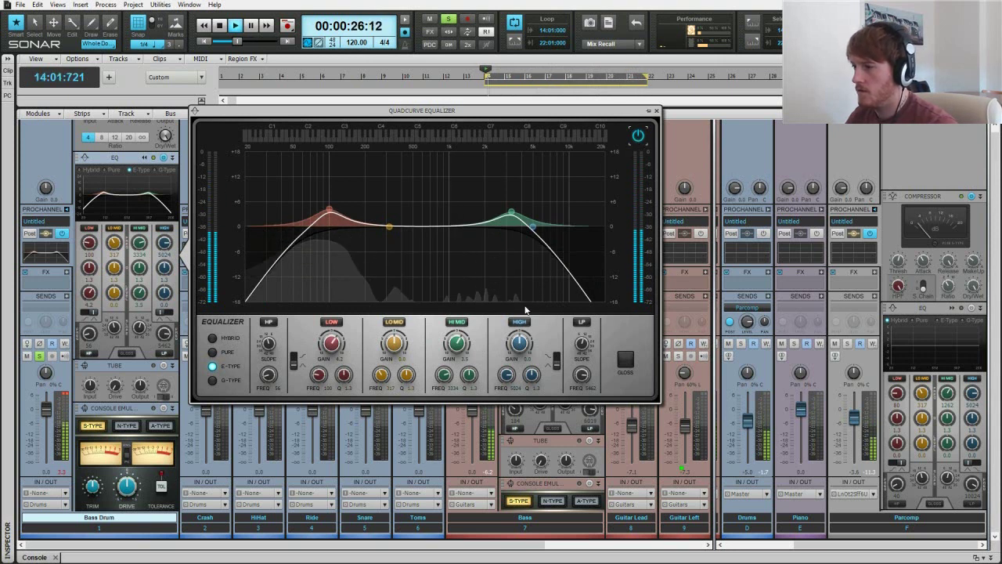
pyautogui.moveTo(330, 209)
pyautogui.mouseDown()
pyautogui.moveTo(317, 209)
pyautogui.moveTo(318, 193)
pyautogui.moveTo(317, 203)
pyautogui.mouseUp()
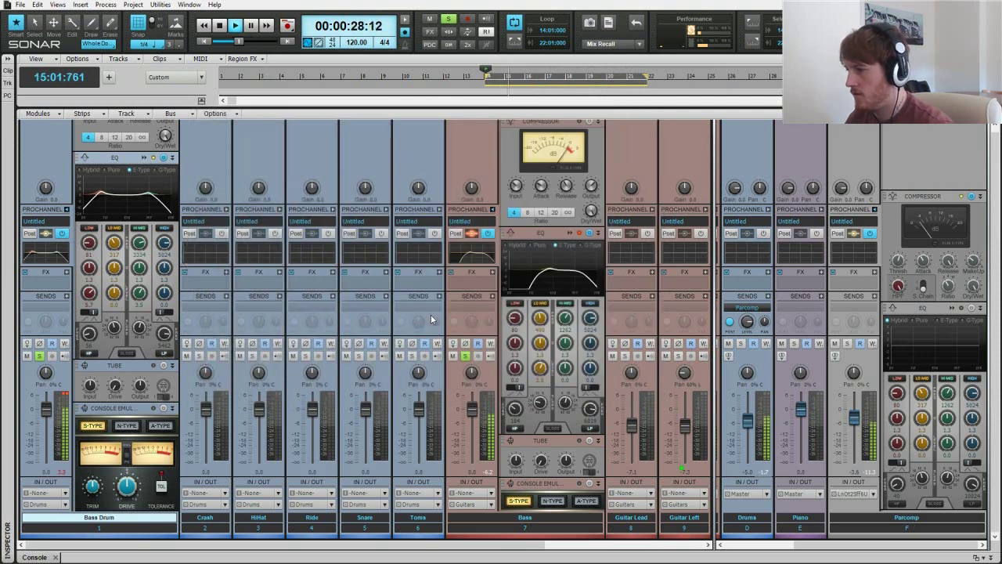
# Unsolo the Bass, enable the Bass Drum's compressor, and raise its input gain during playback
pyautogui.click(465, 357)
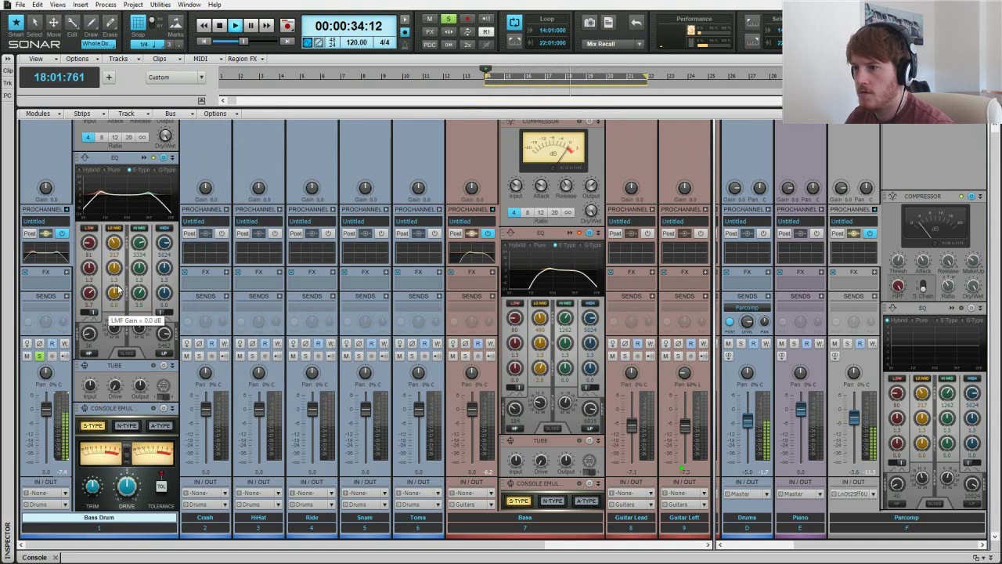
pyautogui.scroll(3, 117, 290)
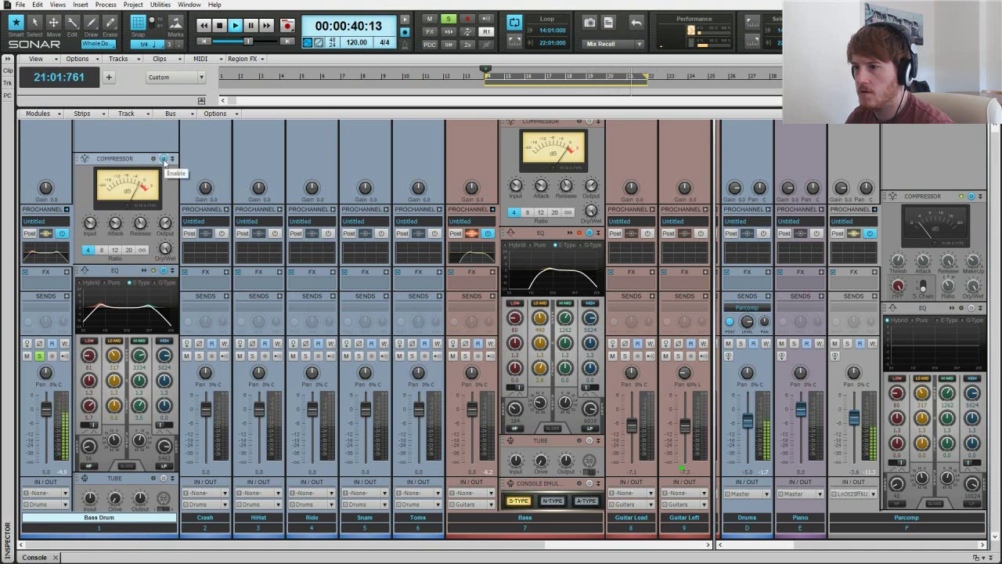
pyautogui.moveTo(87, 223)
pyautogui.moveTo(90, 225); pyautogui.dragTo(89, 219)
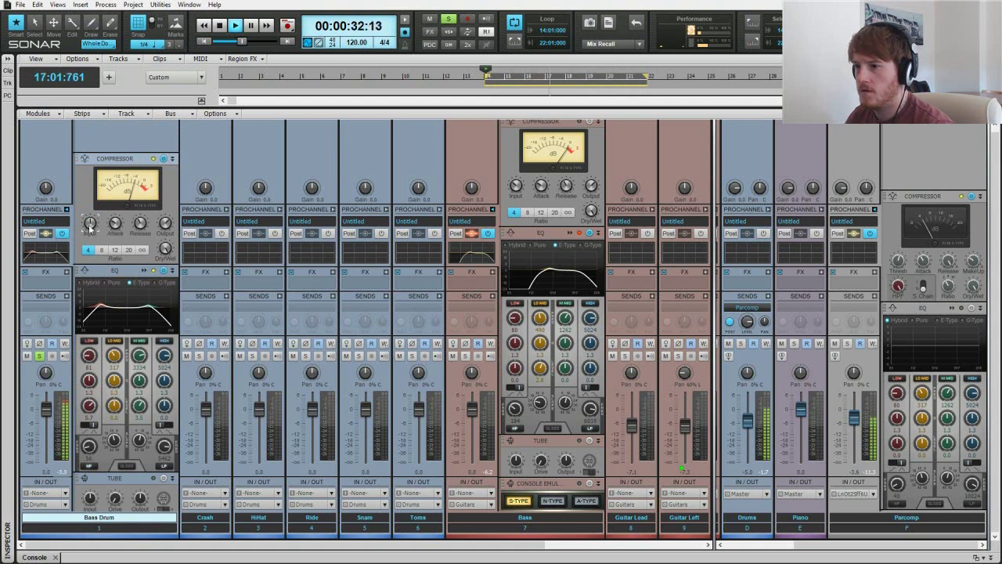
pyautogui.moveTo(165, 224)
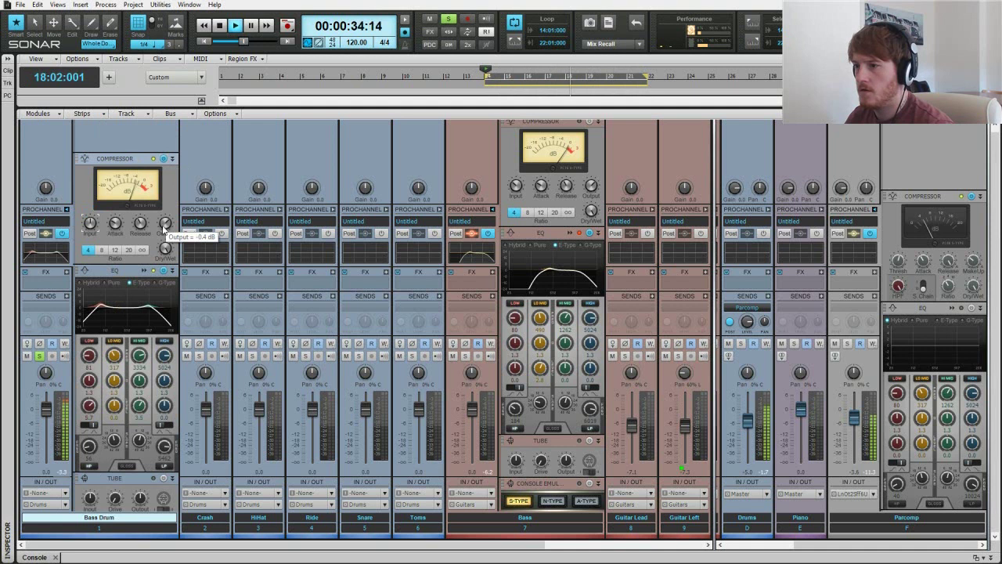
# Dial in the Bass Drum compressor's attack and release during playback, auditioning a release of about 1116 ms
pyautogui.moveTo(116, 225)
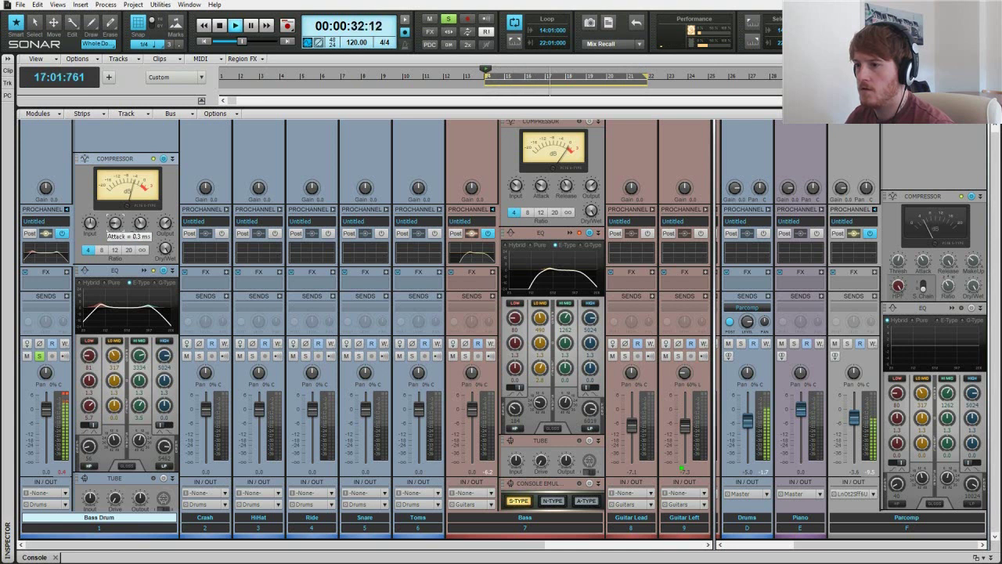
pyautogui.moveTo(141, 223); pyautogui.dragTo(140, 190)
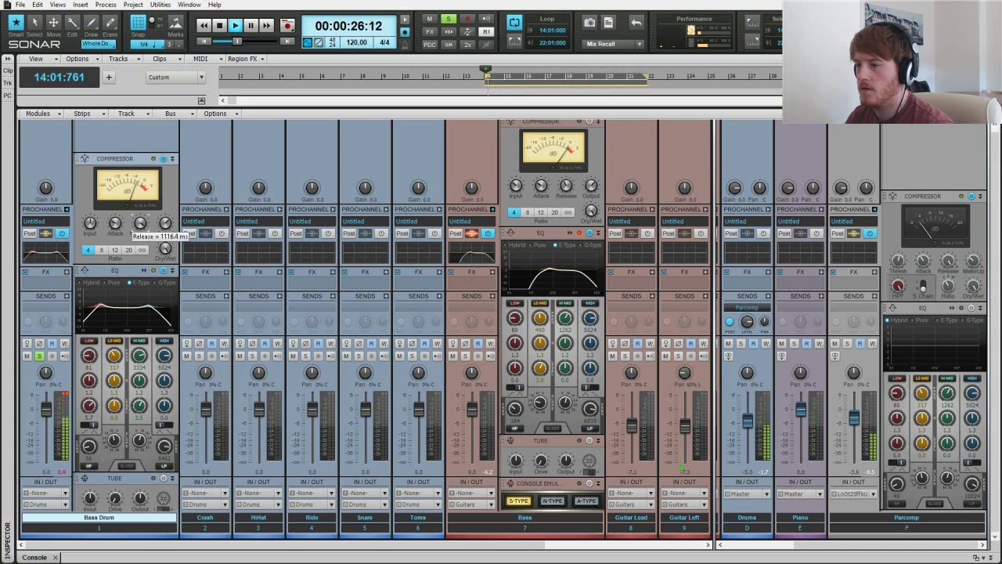
pyautogui.moveTo(141, 190); pyautogui.dragTo(140, 221)
pyautogui.moveTo(167, 228)
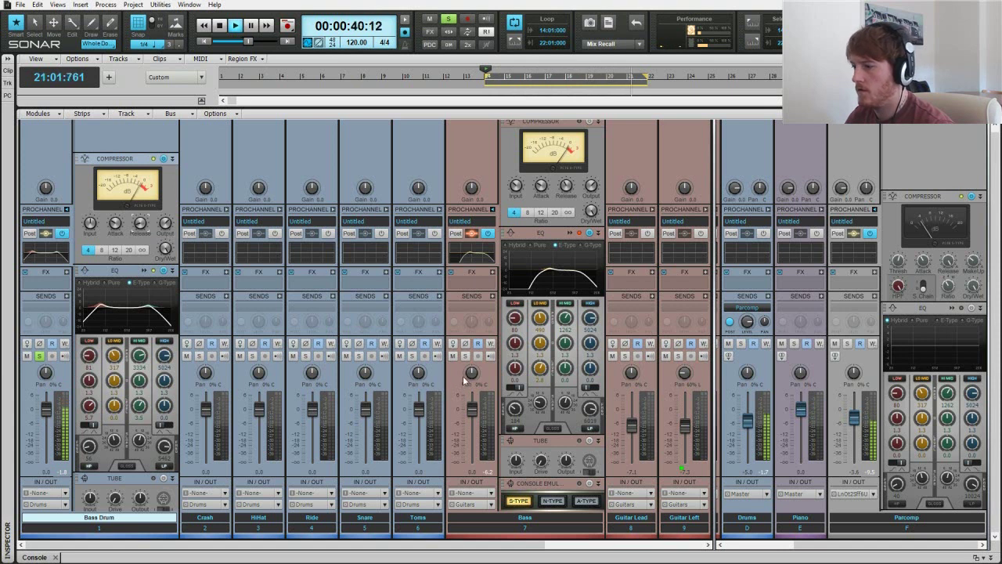
# Audition the Bass Drum with the soloed Bass and the full mix, clearing all solos and resetting its fader to 0.0 dB
pyautogui.click(465, 356)
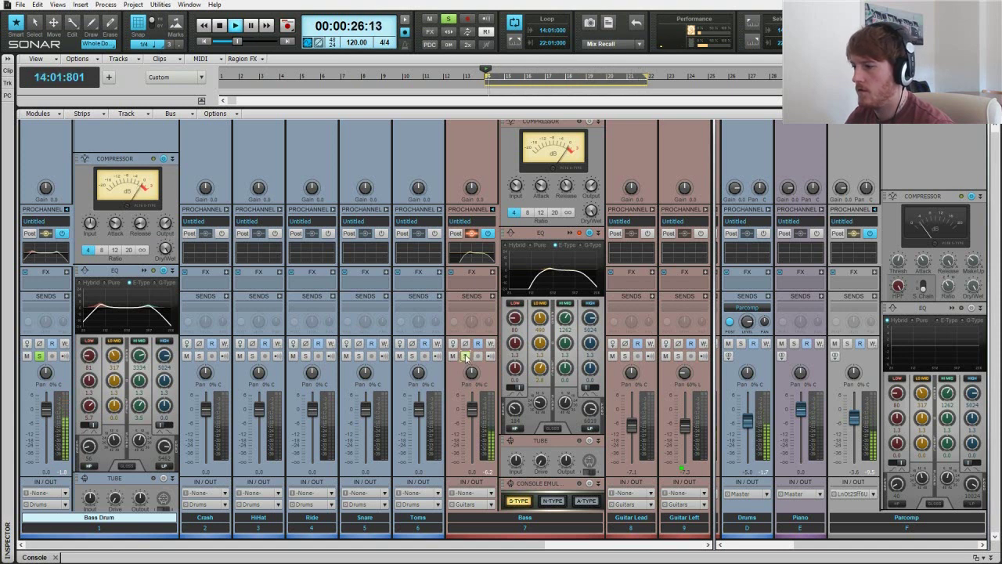
pyautogui.click(451, 20)
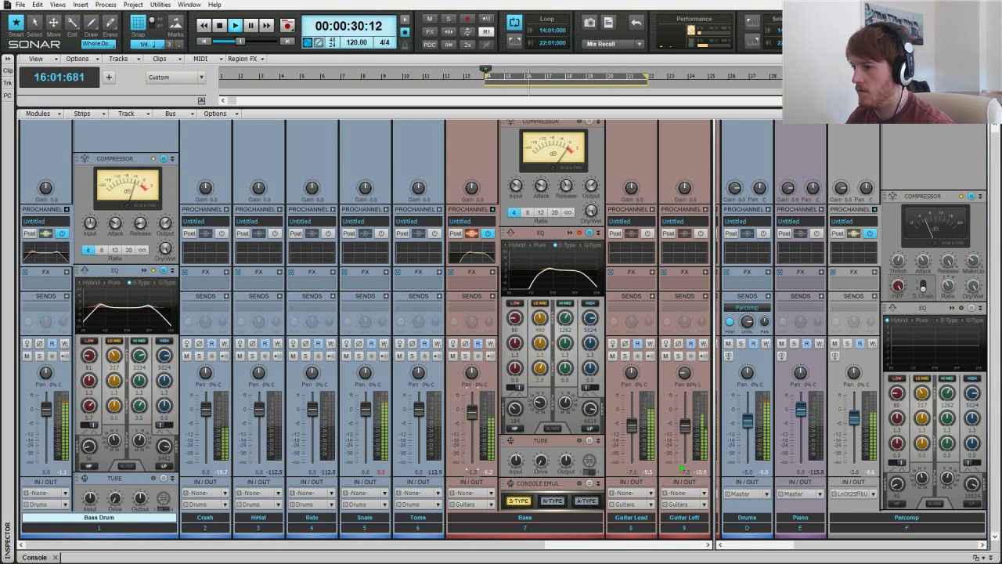
pyautogui.moveTo(47, 413); pyautogui.dragTo(49, 416)
pyautogui.doubleClick(48, 415)
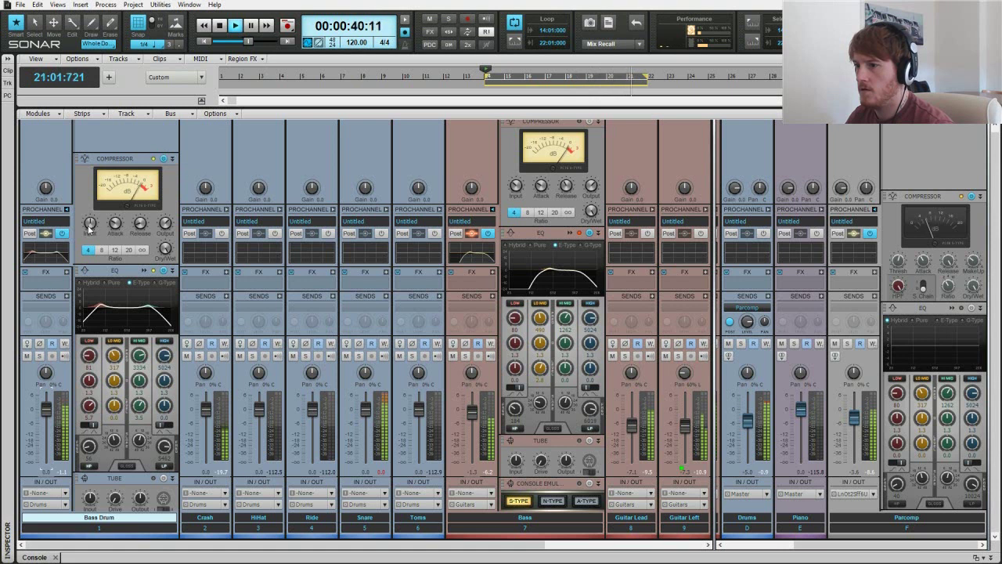
# Fine-tune the Bass Drum compressor's input gain around 5.9 dB against the full mix
pyautogui.moveTo(90, 225)
pyautogui.moveTo(90, 225); pyautogui.dragTo(90, 231)
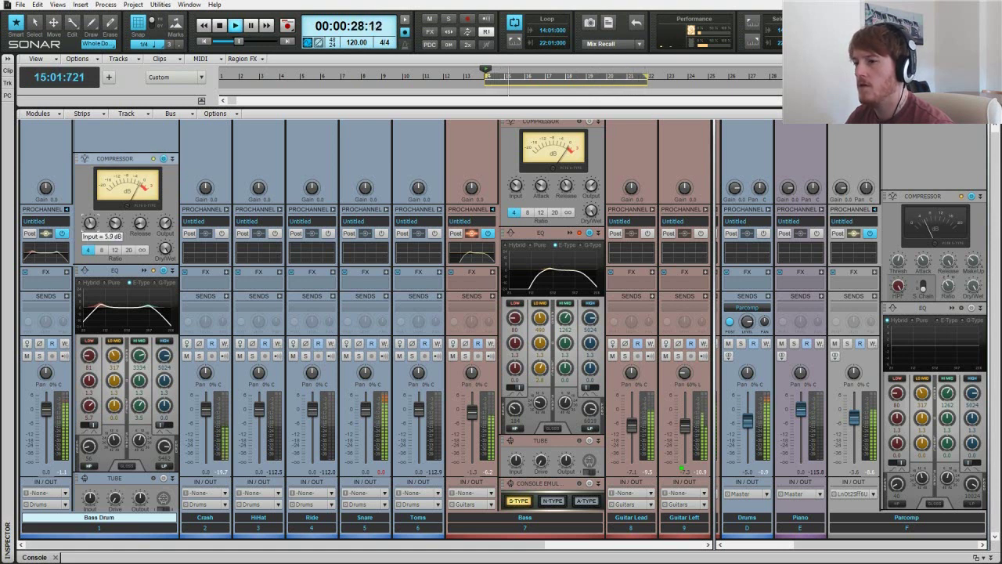
pyautogui.moveTo(90, 225); pyautogui.dragTo(90, 215)
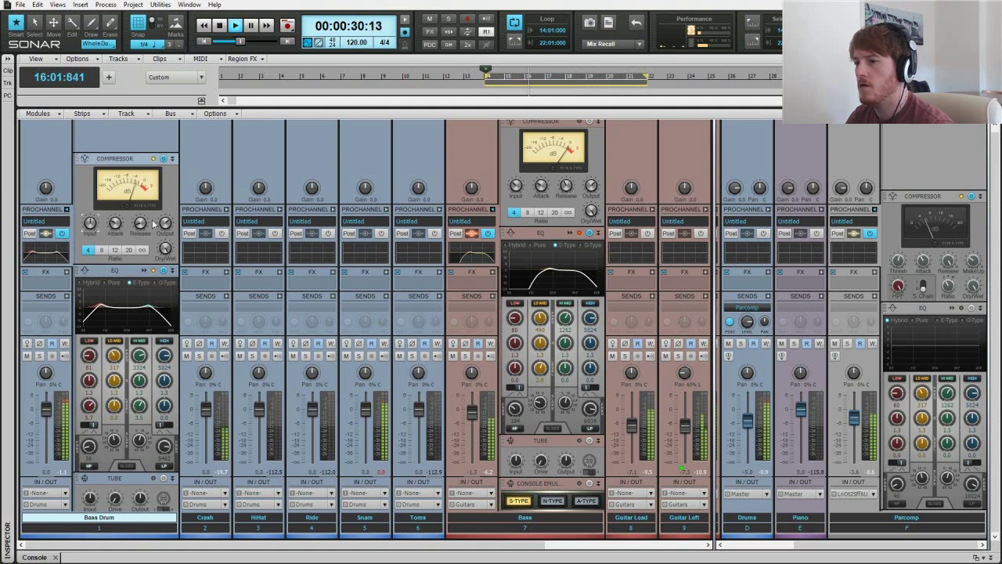
# Fine-tune the Bass Drum compressor's output level during playback, raising it slightly from -4.4 dB, and stop the transport
pyautogui.moveTo(165, 227)
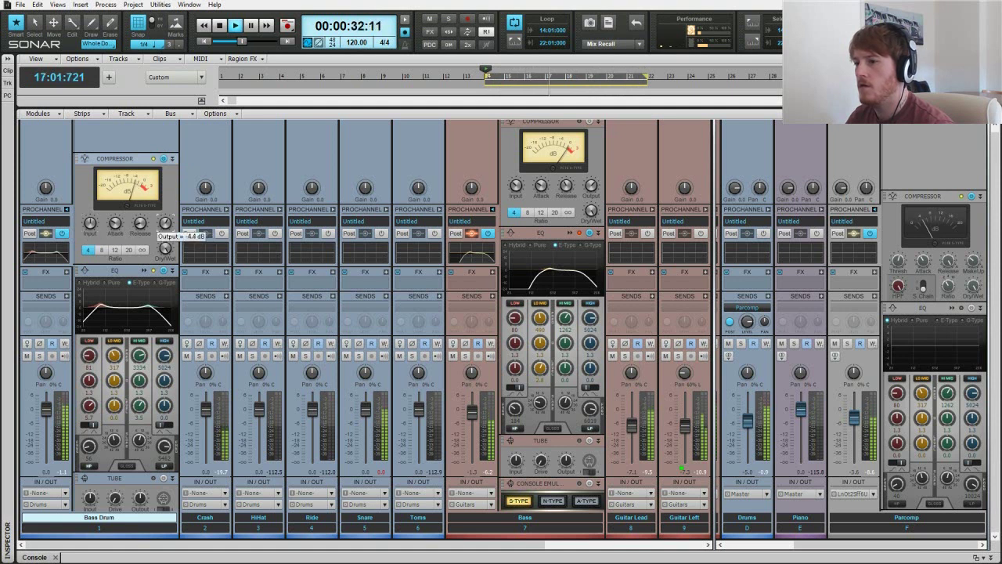
pyautogui.moveTo(164, 227); pyautogui.dragTo(164, 225)
pyautogui.press('space')
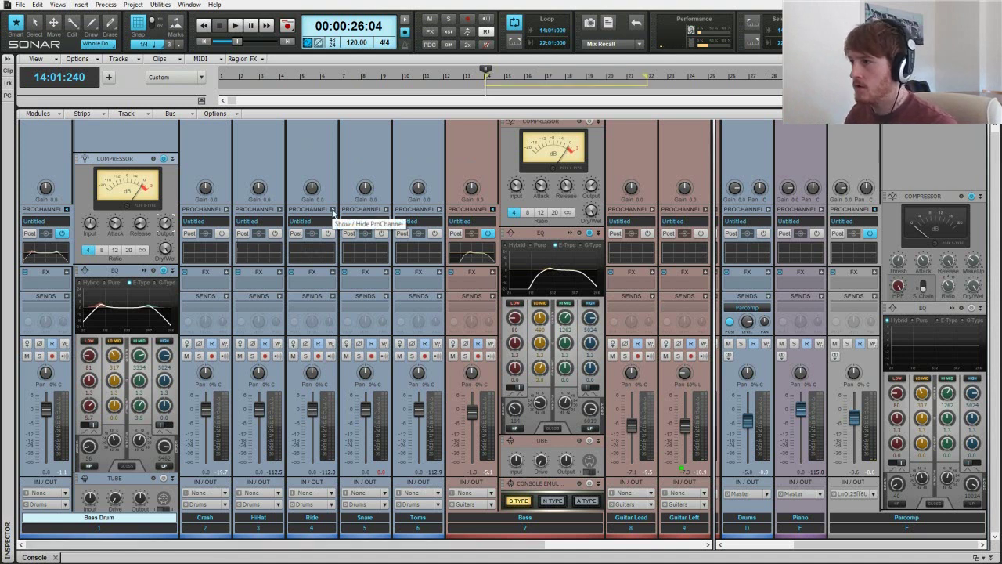
# Solo the Drums folder, extend the loop end to 23:01:000, and play the drums with the console open
pyautogui.press('d')
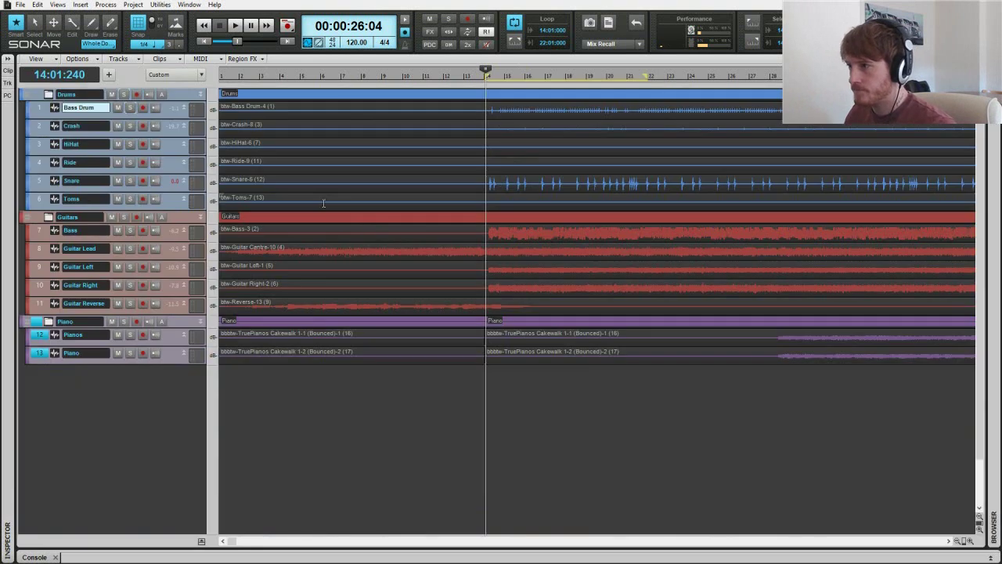
pyautogui.click(125, 95)
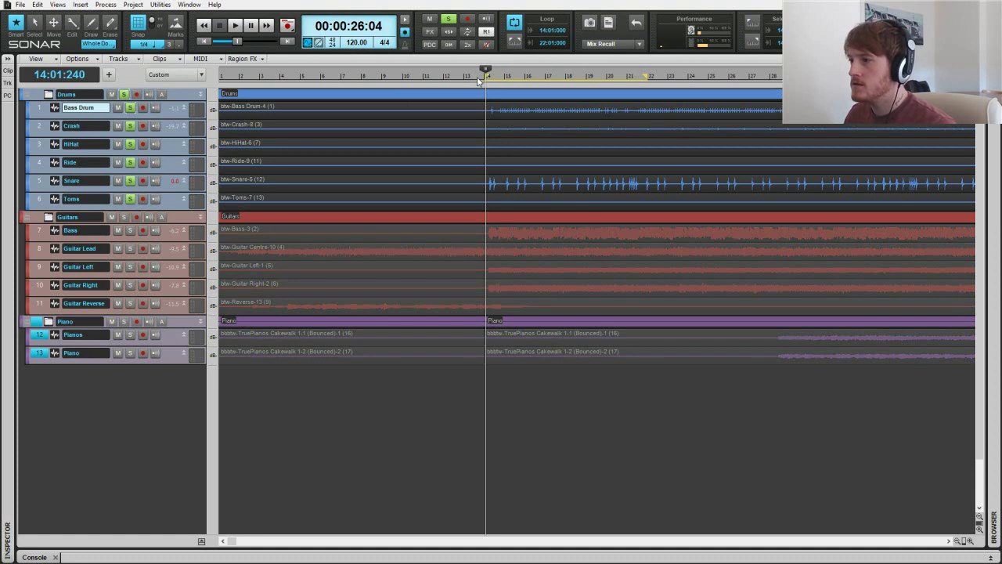
pyautogui.moveTo(646, 76); pyautogui.dragTo(666, 76)
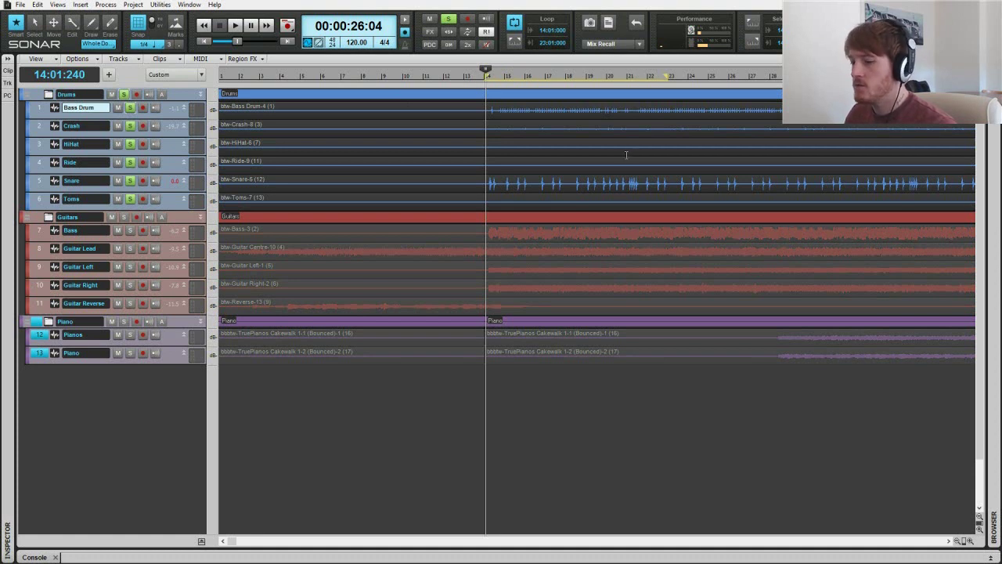
pyautogui.press('d')
pyautogui.press('space')
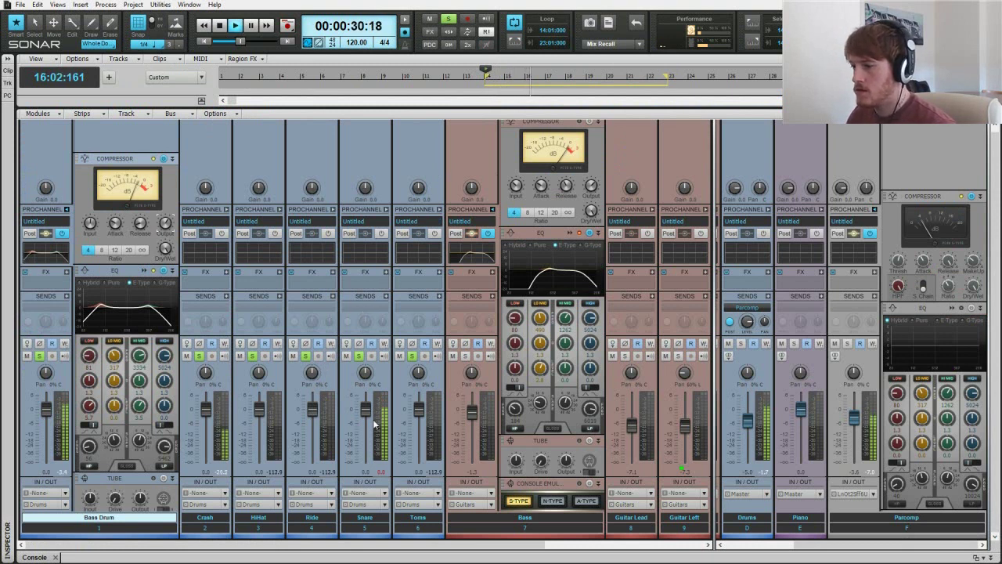
# Lower the Snare fader to about -3.6 dB, and try a Bass Drum fader change before resetting it to 0.0 dB
pyautogui.moveTo(365, 410); pyautogui.dragTo(365, 419)
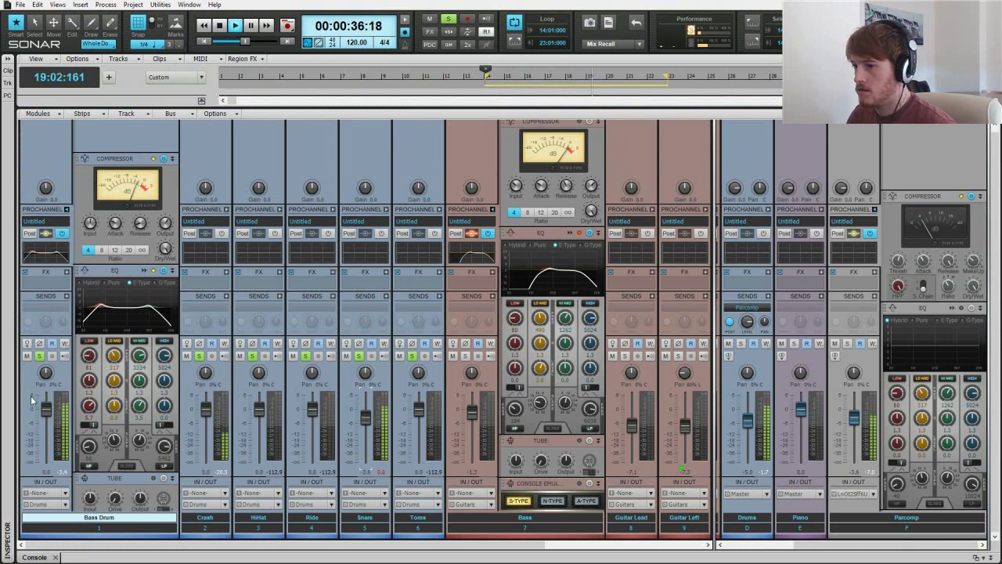
pyautogui.moveTo(45, 413)
pyautogui.moveTo(45, 413); pyautogui.dragTo(46, 409)
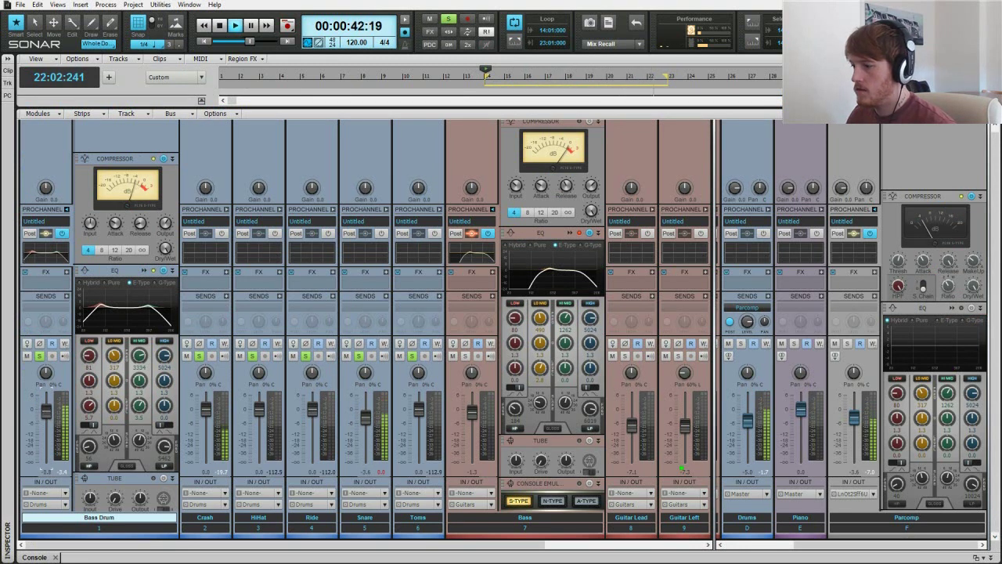
pyautogui.doubleClick(45, 413)
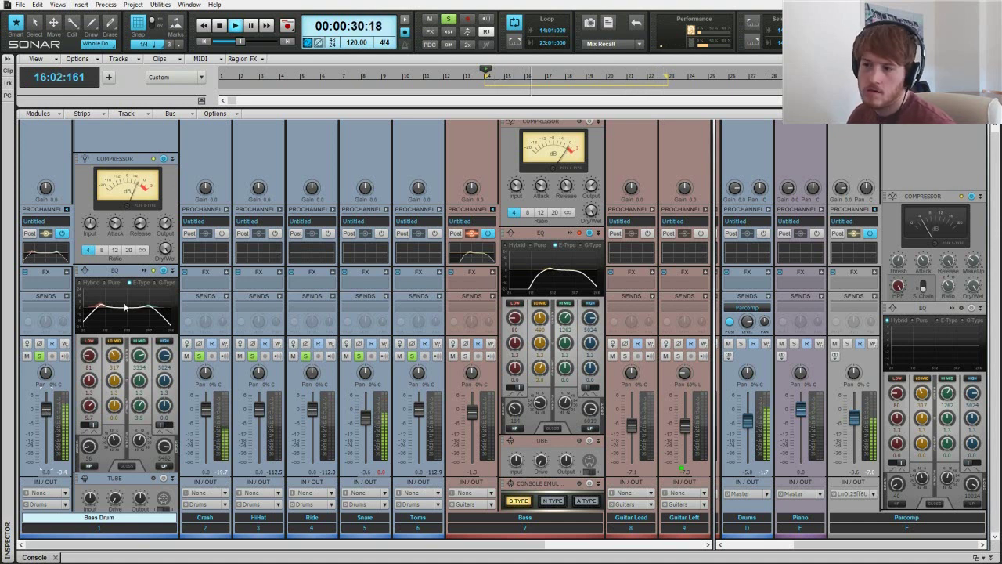
# Reduce the Bass Drum EQ's low boost to 3.7 dB at 83 Hz and its high-mid boost to 2.8 dB
pyautogui.click(154, 271)
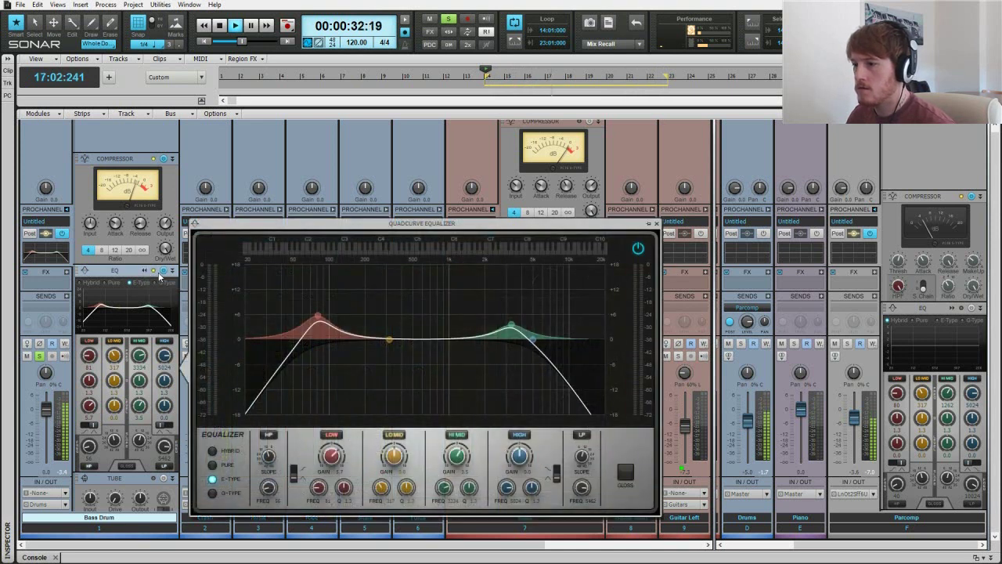
pyautogui.moveTo(317, 317); pyautogui.dragTo(320, 323)
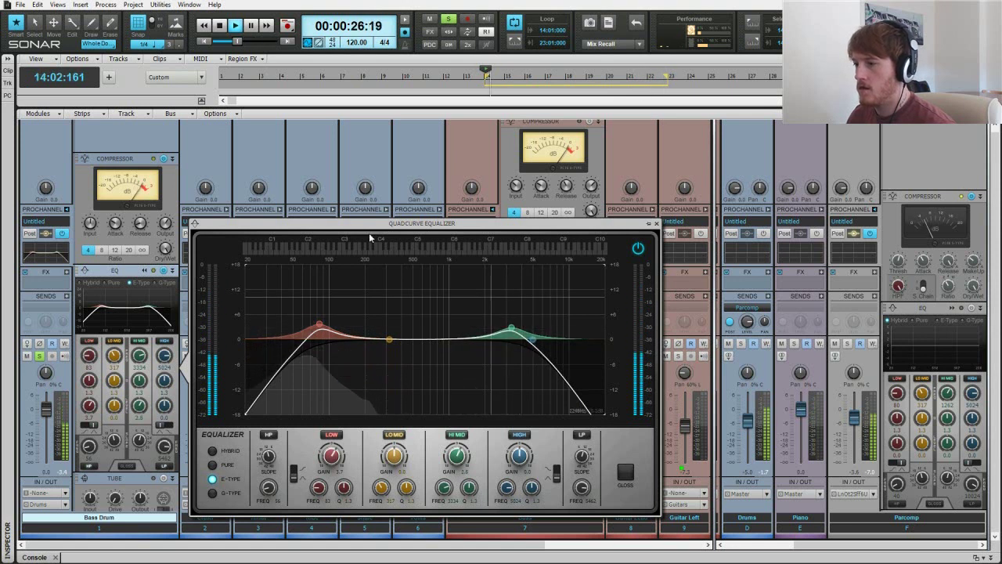
pyautogui.click(144, 272)
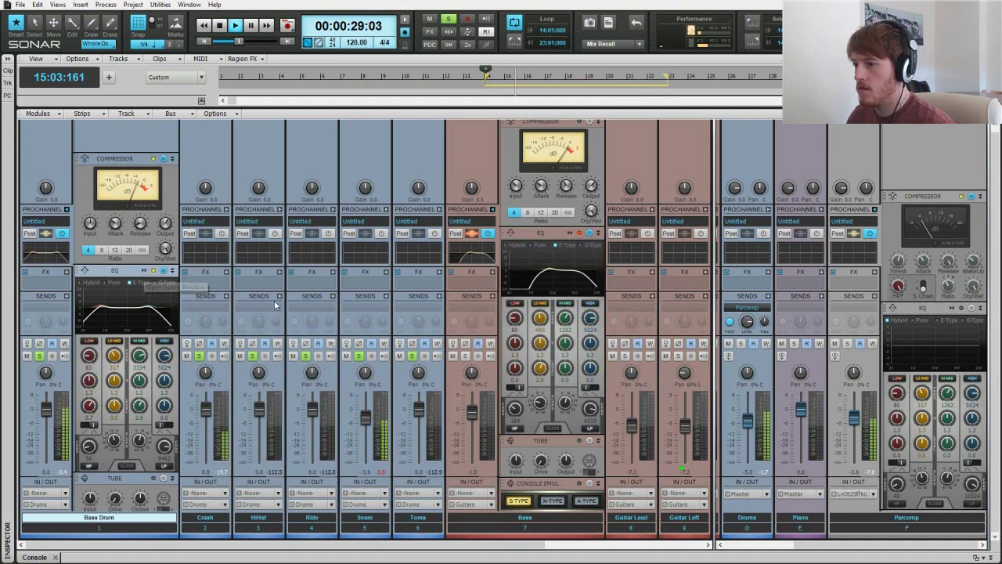
# Unsolo the drums to hear the full mix, toggle the global solo, and shorten the loop end to 20:01:000
pyautogui.click(448, 21)
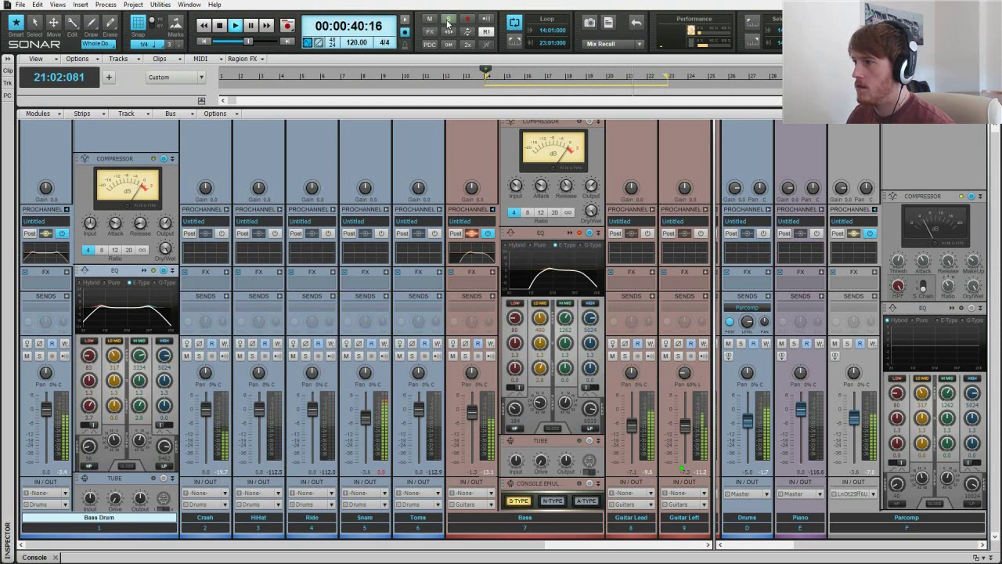
pyautogui.click(447, 20)
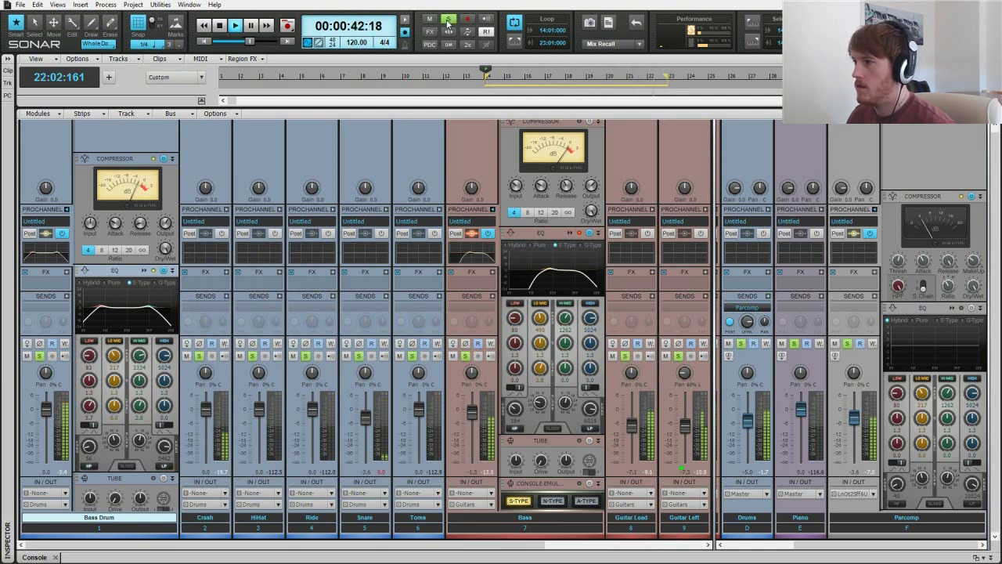
pyautogui.moveTo(668, 76); pyautogui.dragTo(604, 76)
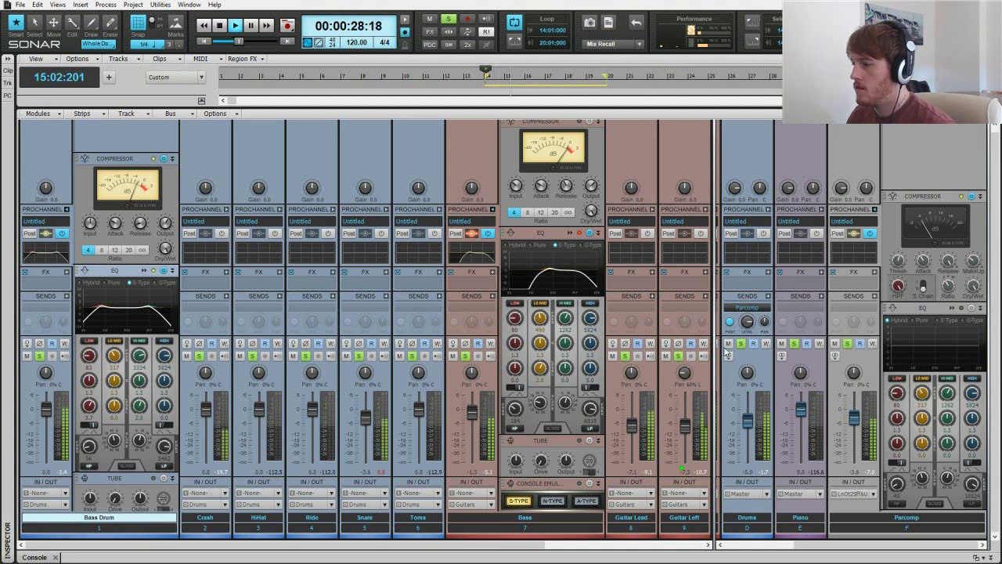
# Expand the Master bus ProChannel and examine the full mix's frequency spectrum in its QuadCurve Equalizer during playback
pyautogui.moveTo(824, 545); pyautogui.dragTo(753, 558)
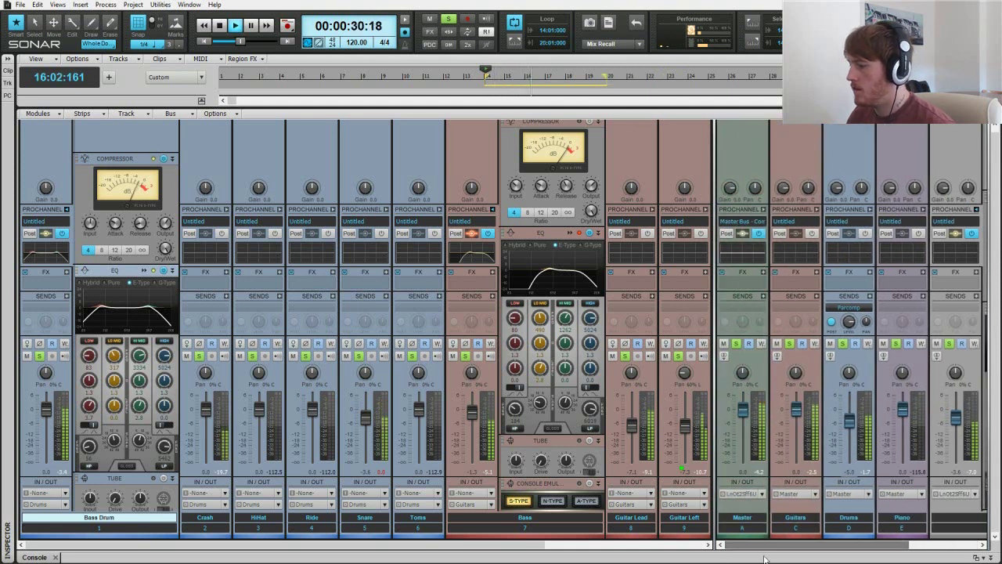
pyautogui.click(765, 211)
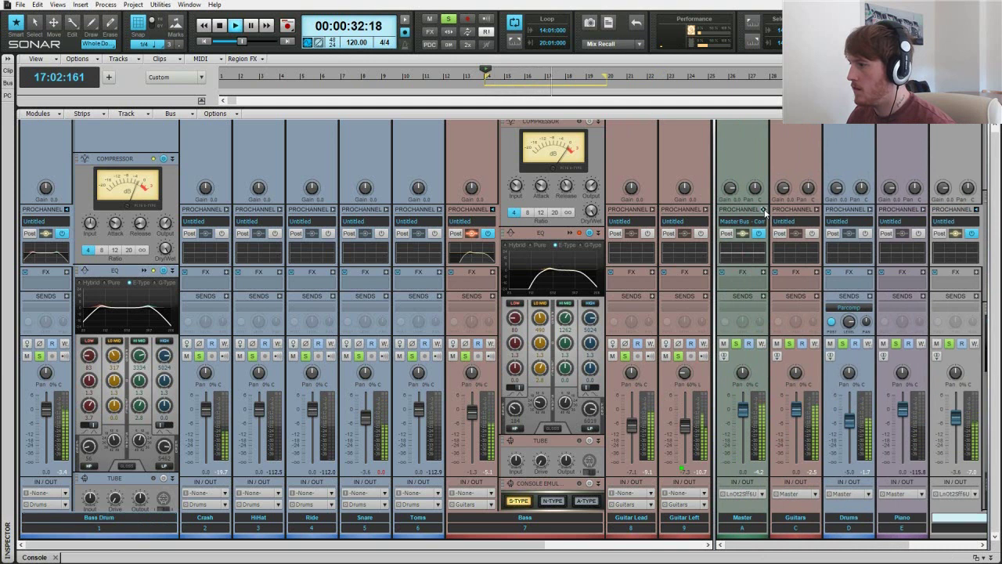
pyautogui.click(766, 210)
pyautogui.click(841, 201)
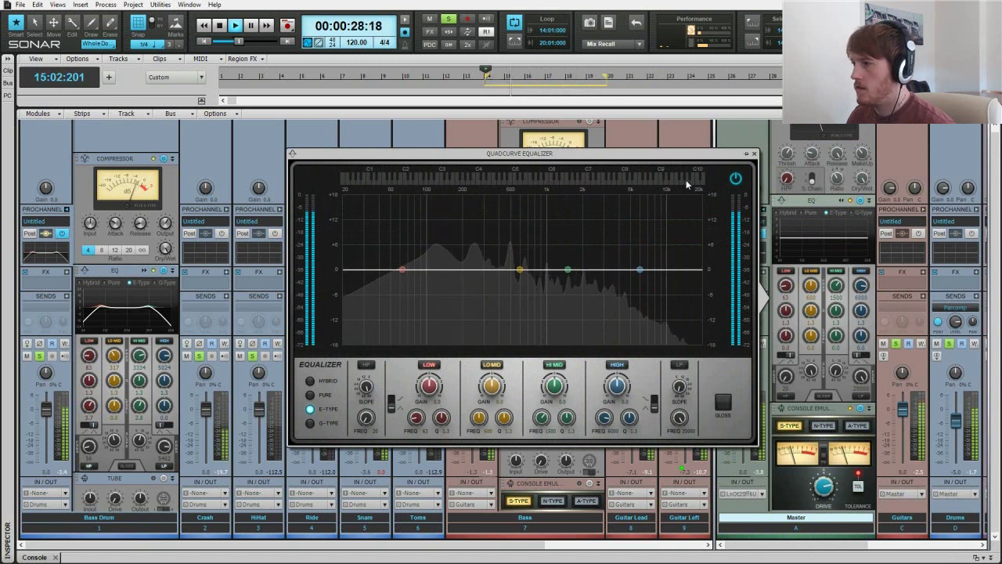
pyautogui.press('space')
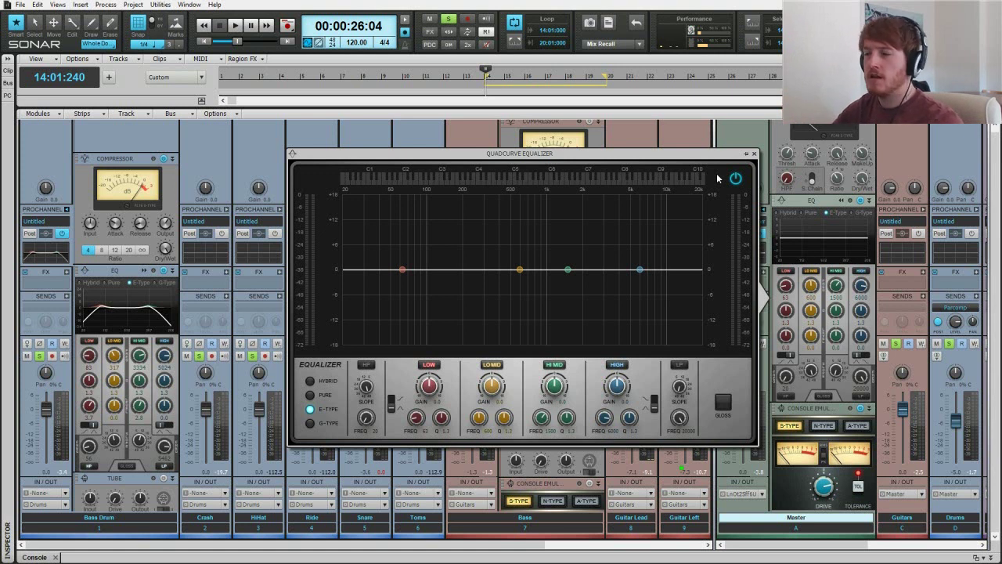
pyautogui.click(754, 155)
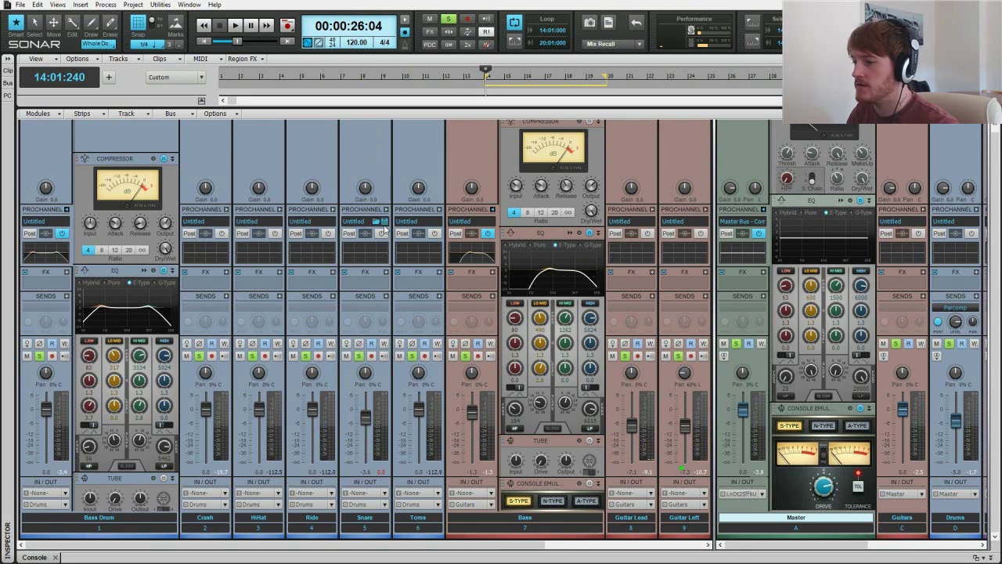
# Play the loop, clear all solos to hear the full mix, and review the guitar, piano and bus strips
pyautogui.press('space')
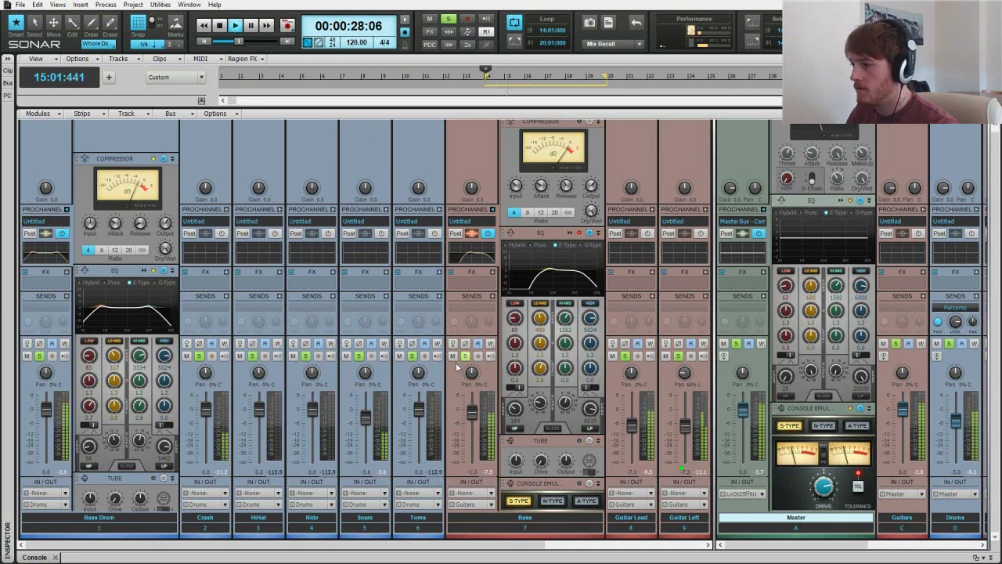
pyautogui.hotkey('alt', '1')
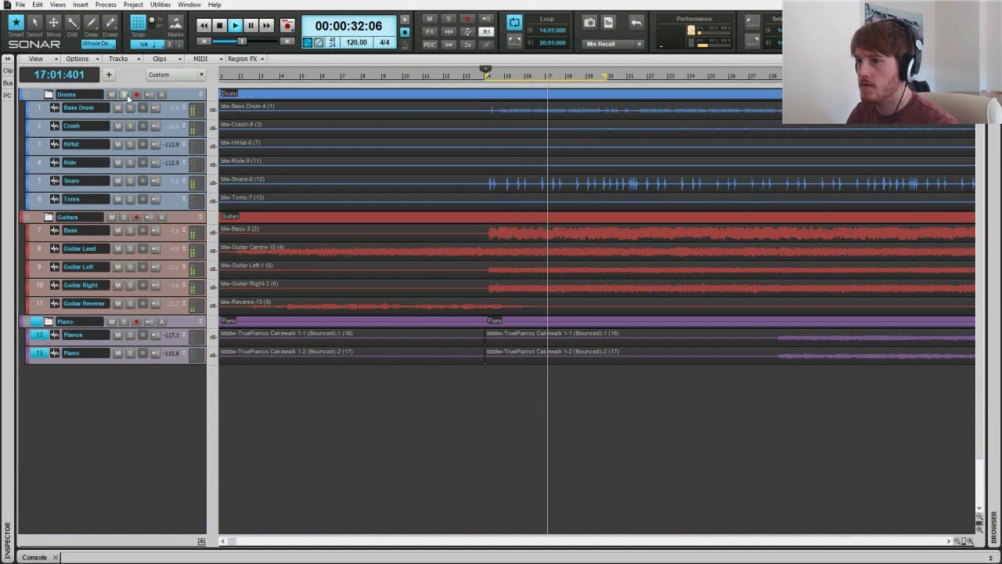
pyautogui.hotkey('alt', '2')
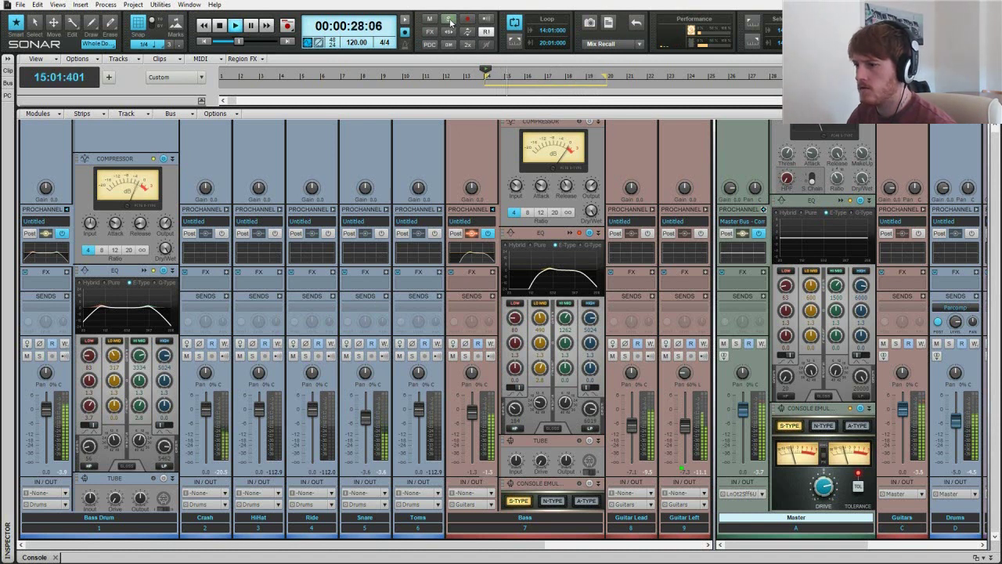
pyautogui.moveTo(798, 546); pyautogui.dragTo(835, 548)
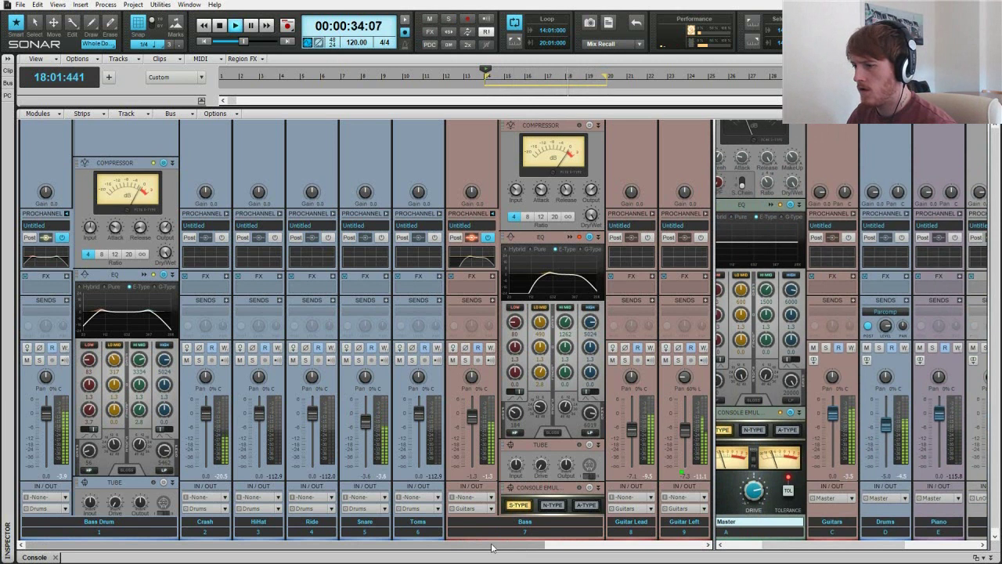
pyautogui.moveTo(491, 547); pyautogui.dragTo(640, 548)
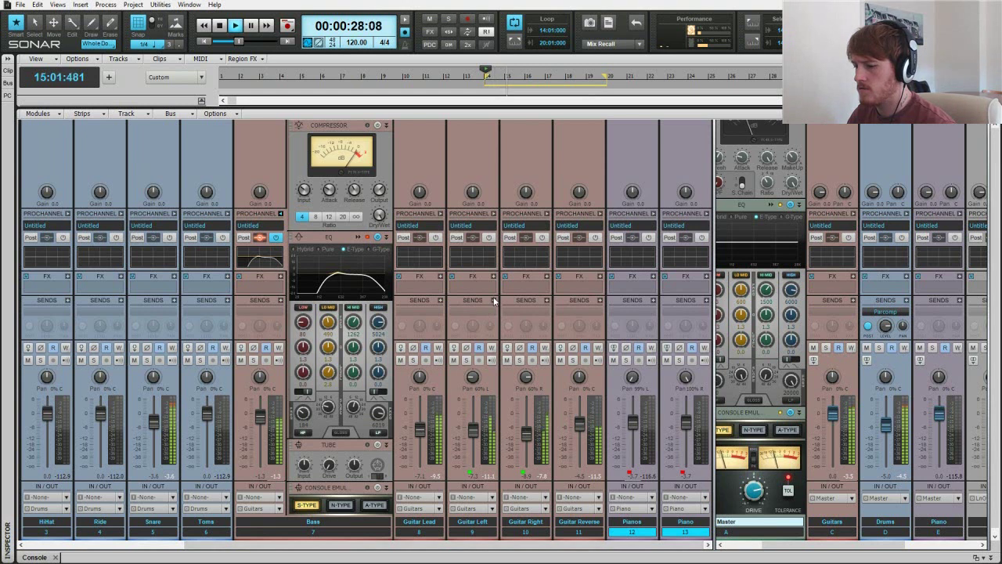
pyautogui.press('space')
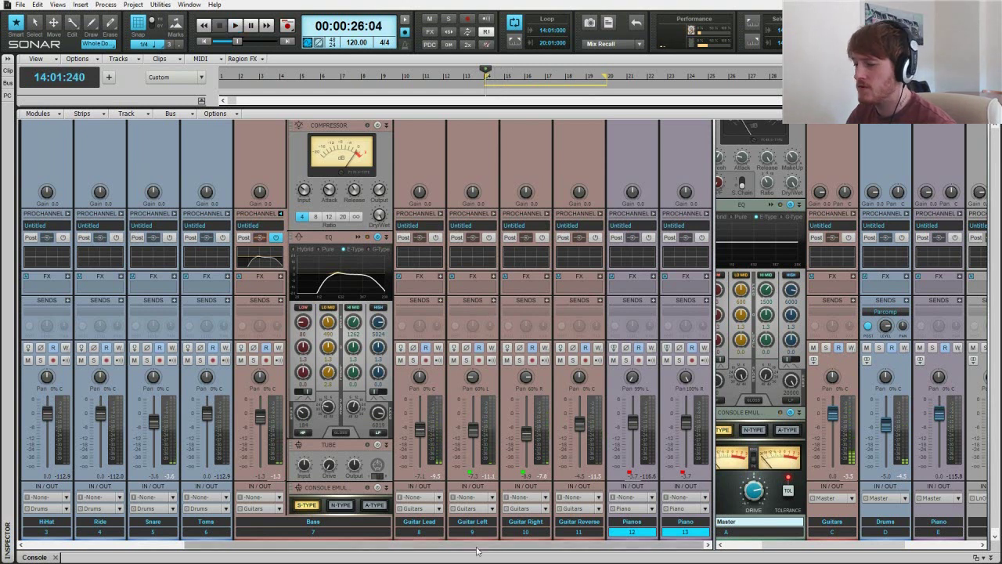
# Solo the Guitars folder and audition the guitars alone, watching their channel strips in the console
pyautogui.moveTo(477, 549); pyautogui.dragTo(279, 555)
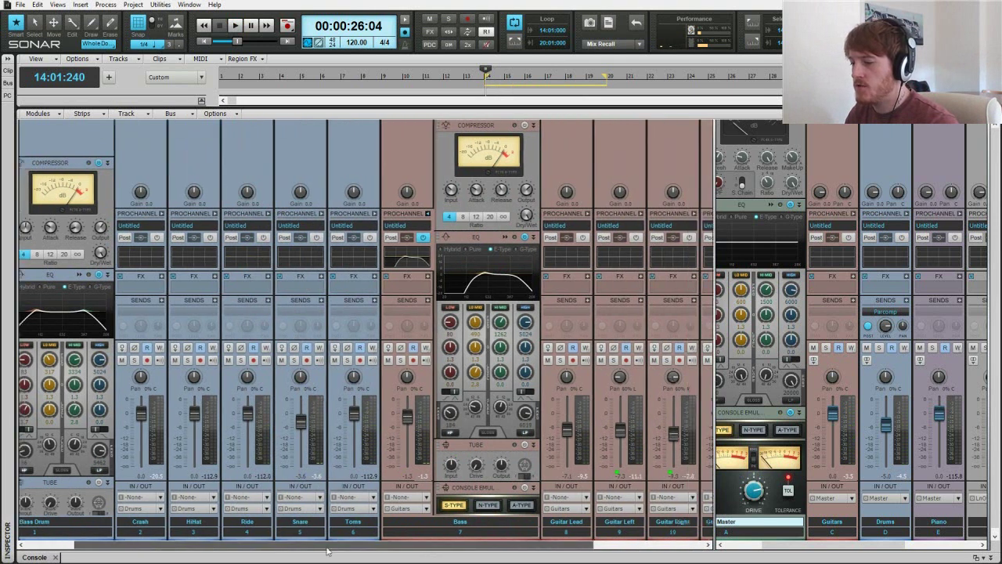
pyautogui.moveTo(279, 554); pyautogui.dragTo(482, 559)
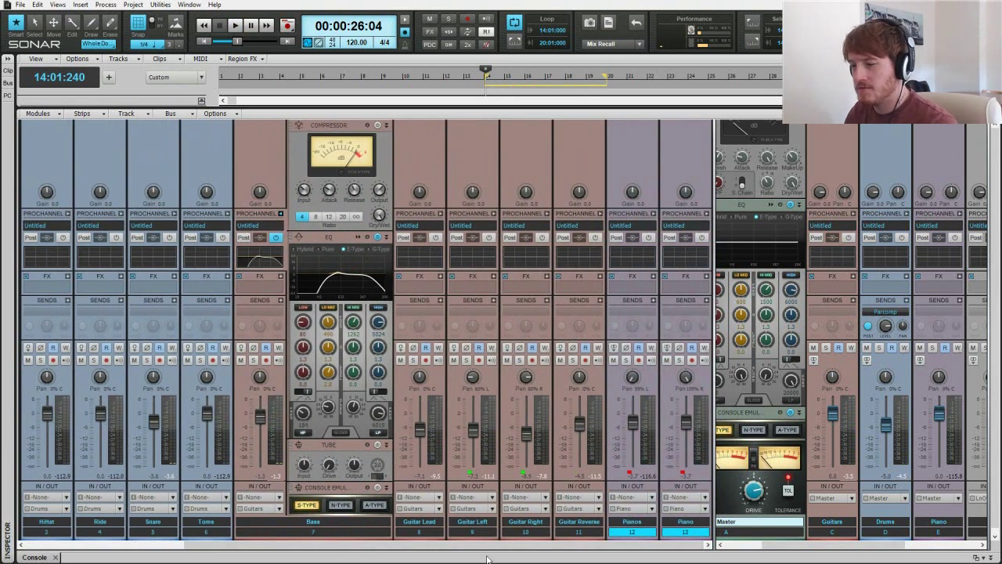
pyautogui.press('d')
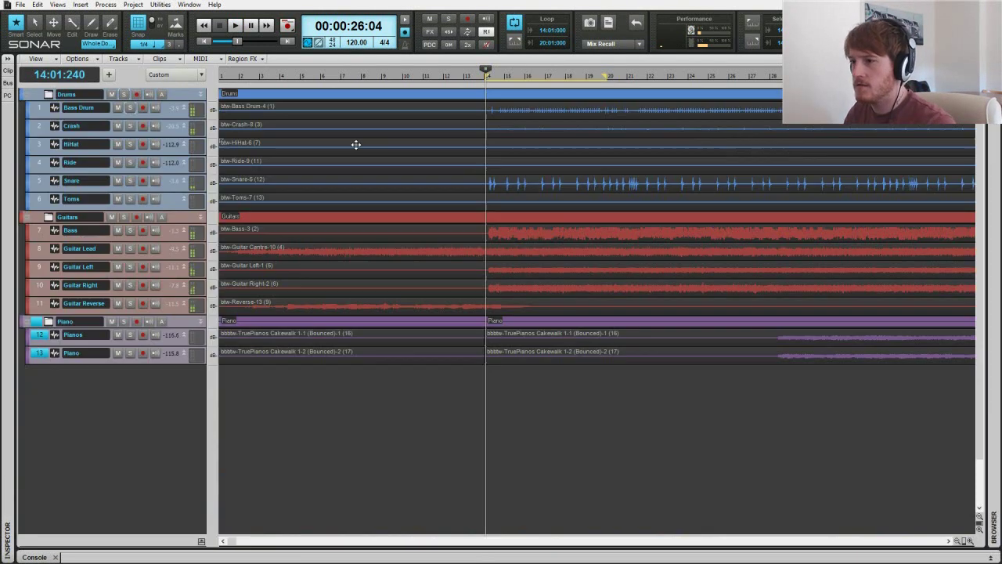
pyautogui.click(123, 219)
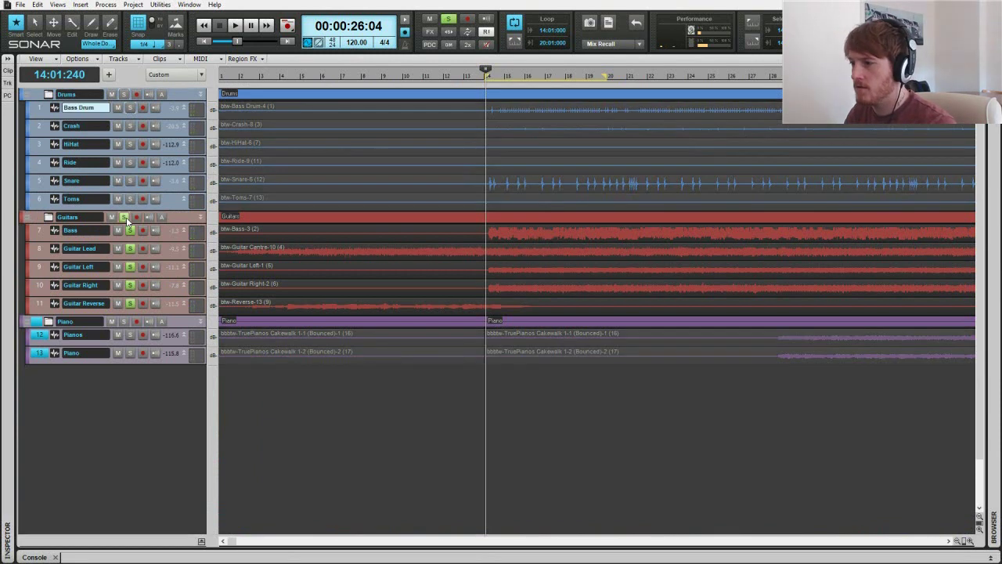
pyautogui.press('space')
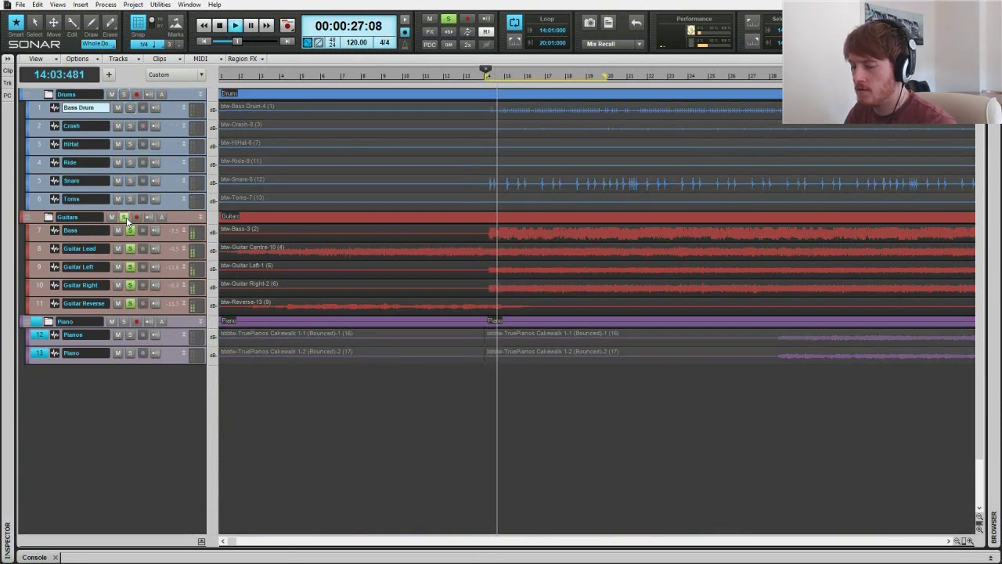
pyautogui.press('d')
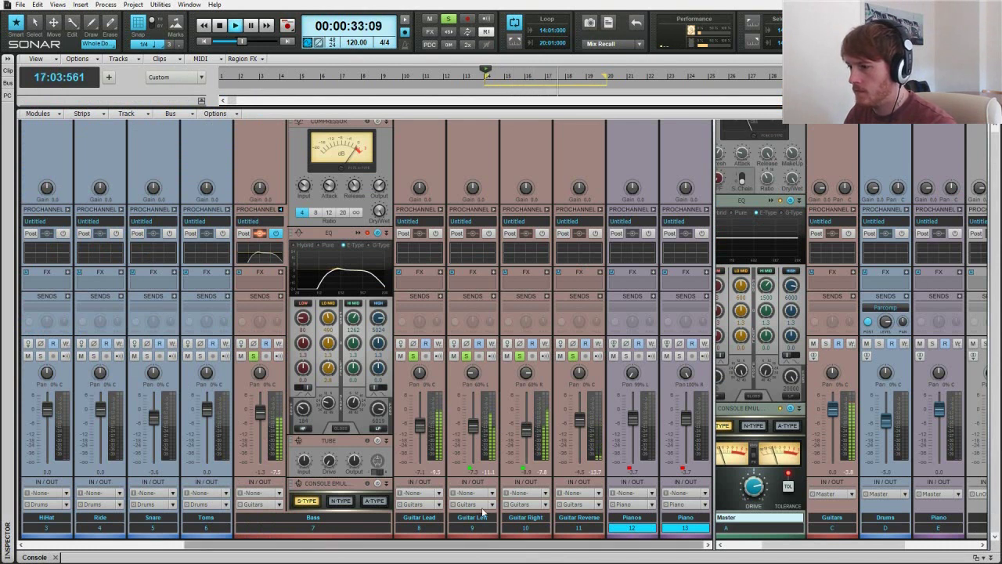
pyautogui.press('space')
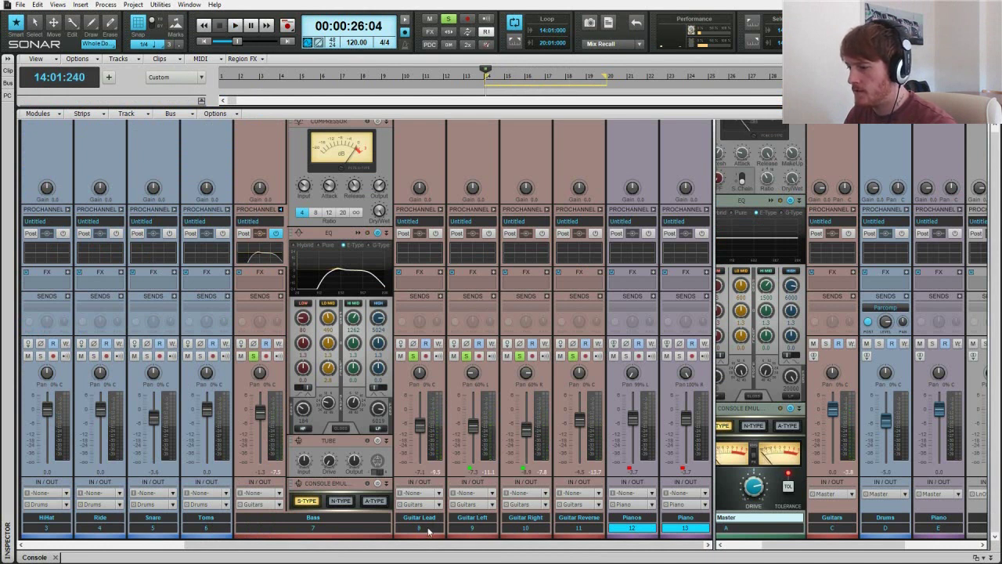
# Clear the Guitars folder solo and solo only the Guitar Left and Guitar Right tracks
pyautogui.click(476, 527)
pyautogui.click(526, 528)
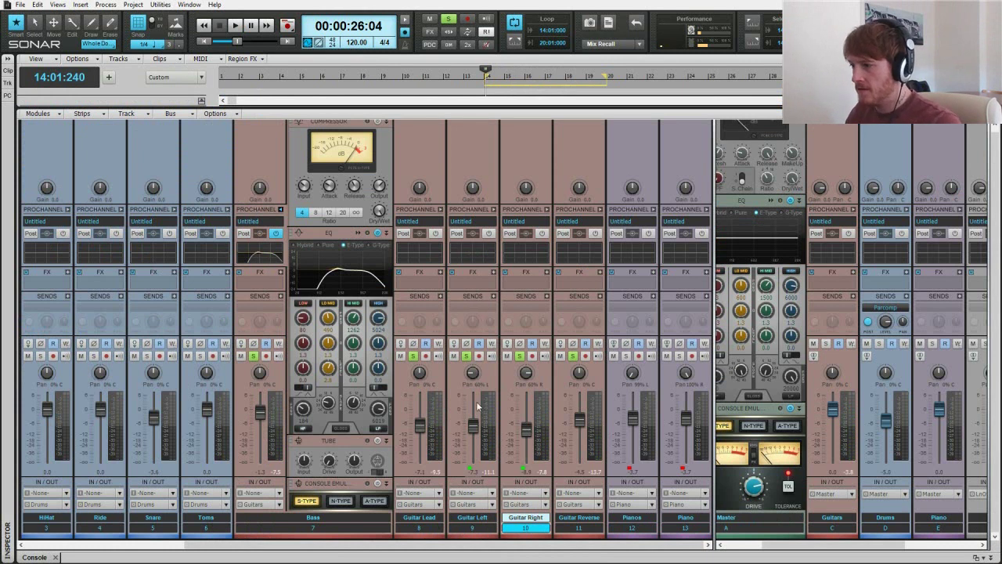
pyautogui.click(450, 22)
pyautogui.click(468, 357)
pyautogui.click(520, 357)
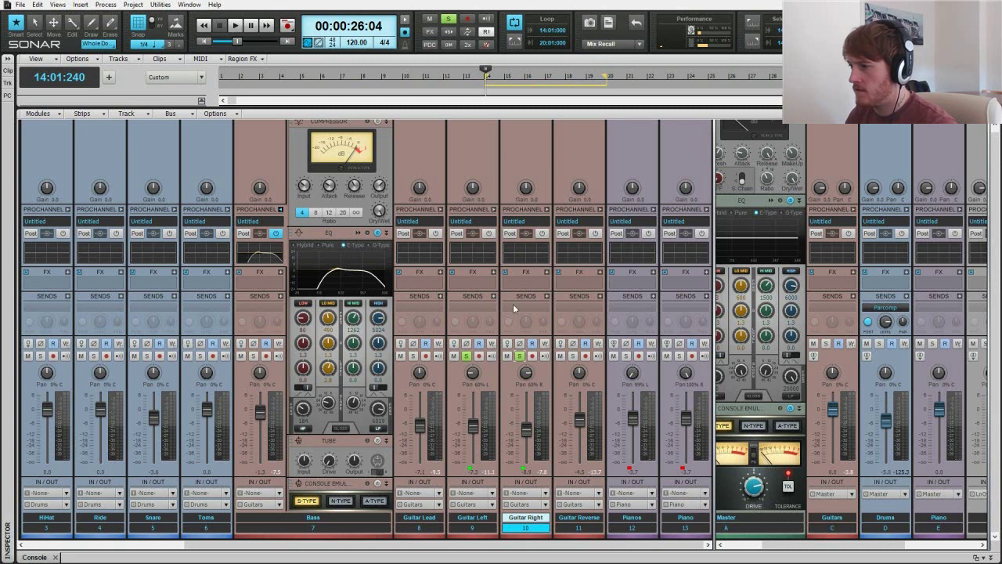
# Play the loop, expand the ProChannels of Guitar Left and Guitar Right, and collapse the Bass track's ProChannel
pyautogui.press('space')
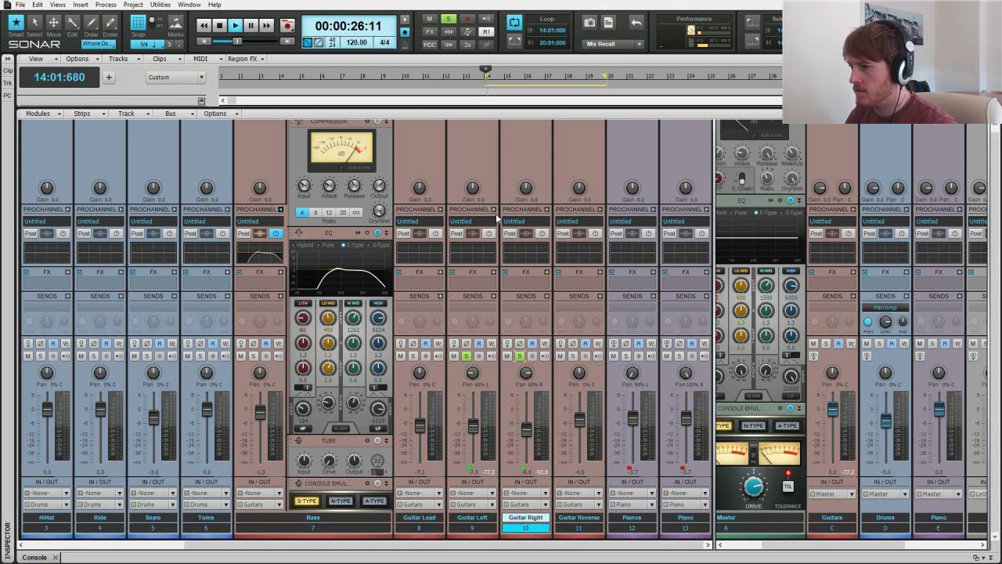
pyautogui.click(494, 213)
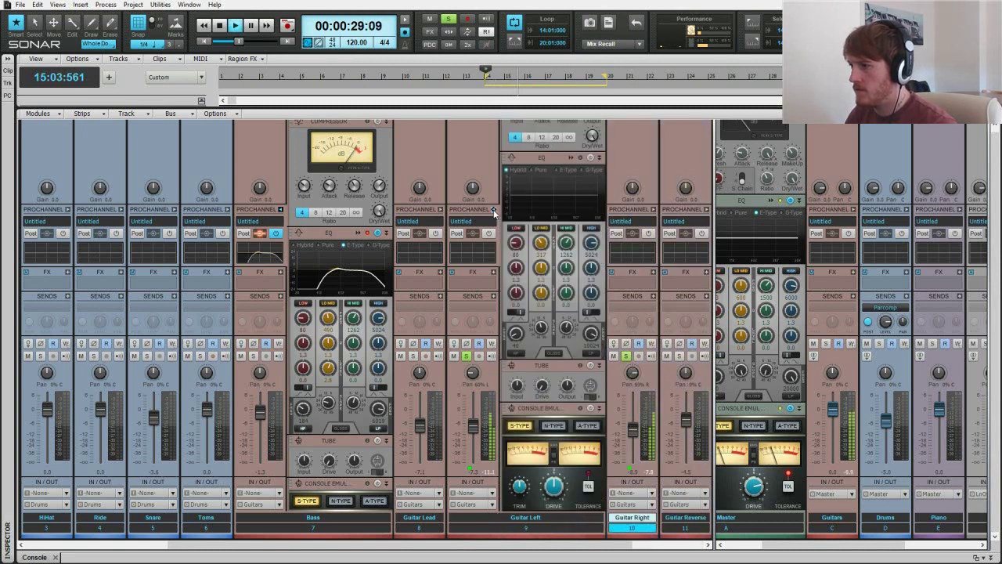
pyautogui.click(653, 209)
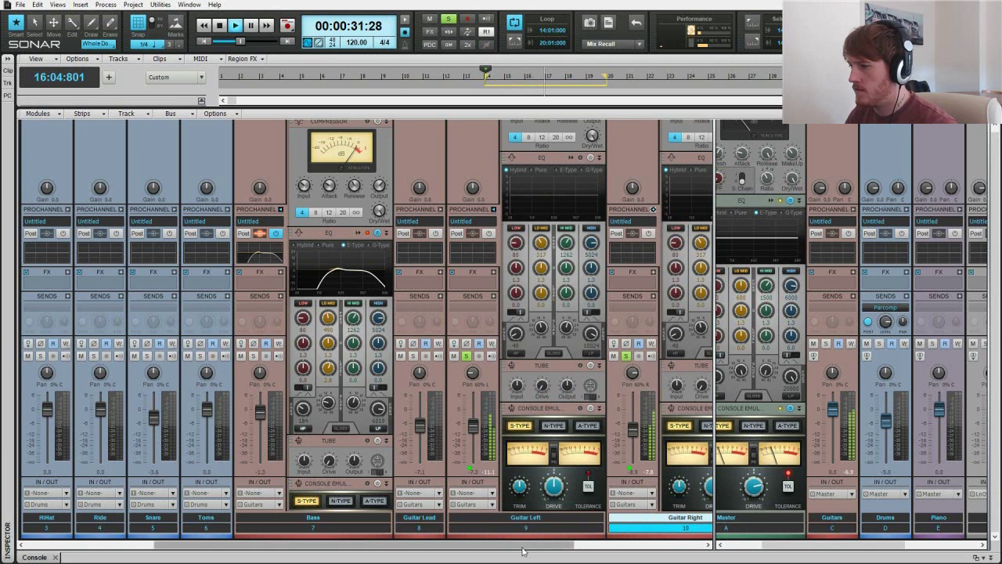
pyautogui.moveTo(524, 552); pyautogui.dragTo(554, 548)
pyautogui.click(233, 209)
pyautogui.moveTo(452, 546); pyautogui.dragTo(474, 546)
pyautogui.scroll(1, 469, 360)
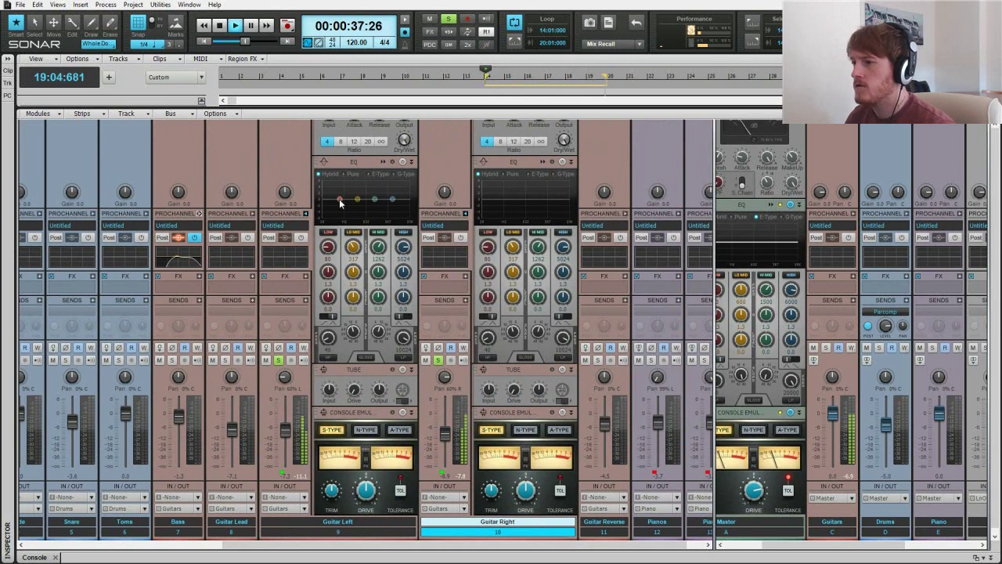
# Open Guitar Left's QuadCurve Equalizer, switch it on and examine the guitar's frequency spectrum during playback
pyautogui.click(383, 162)
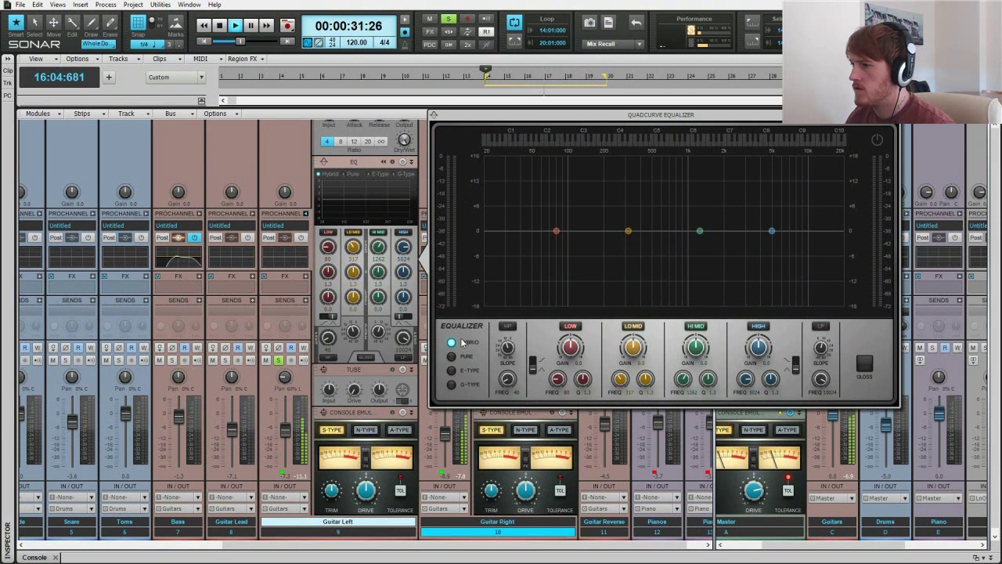
pyautogui.click(403, 162)
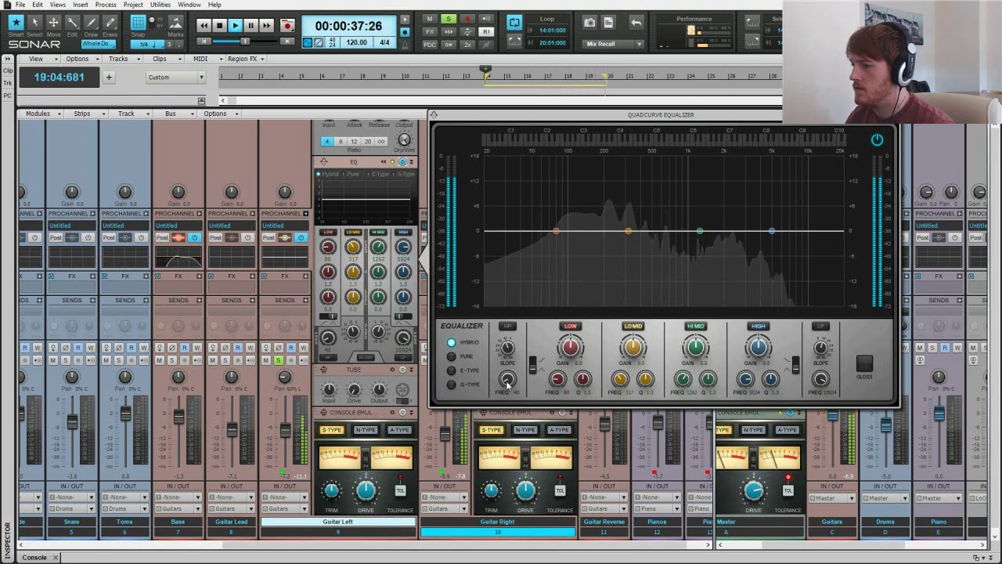
pyautogui.press('space')
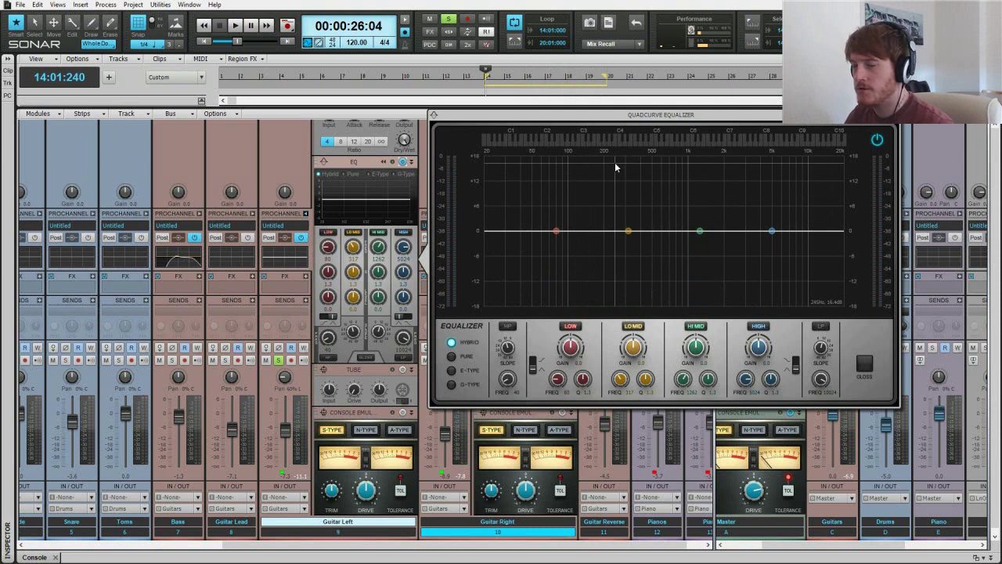
pyautogui.press('space')
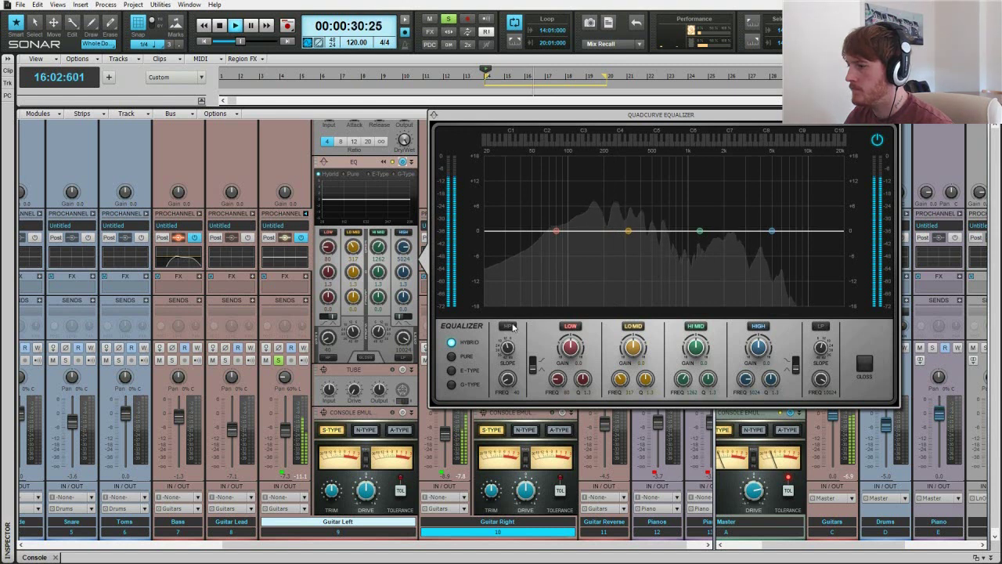
# Enable Guitar Left's high-pass filter, set the equalizer to E-Type and the cutoff to about 163 Hz, and close the enlarged view
pyautogui.click(509, 326)
pyautogui.moveTo(508, 379); pyautogui.dragTo(508, 356)
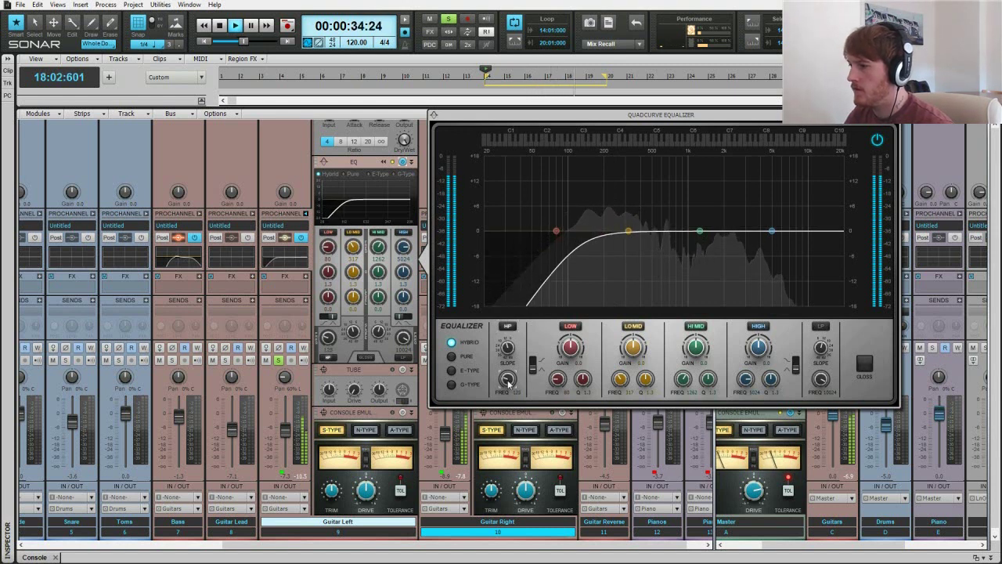
pyautogui.click(451, 370)
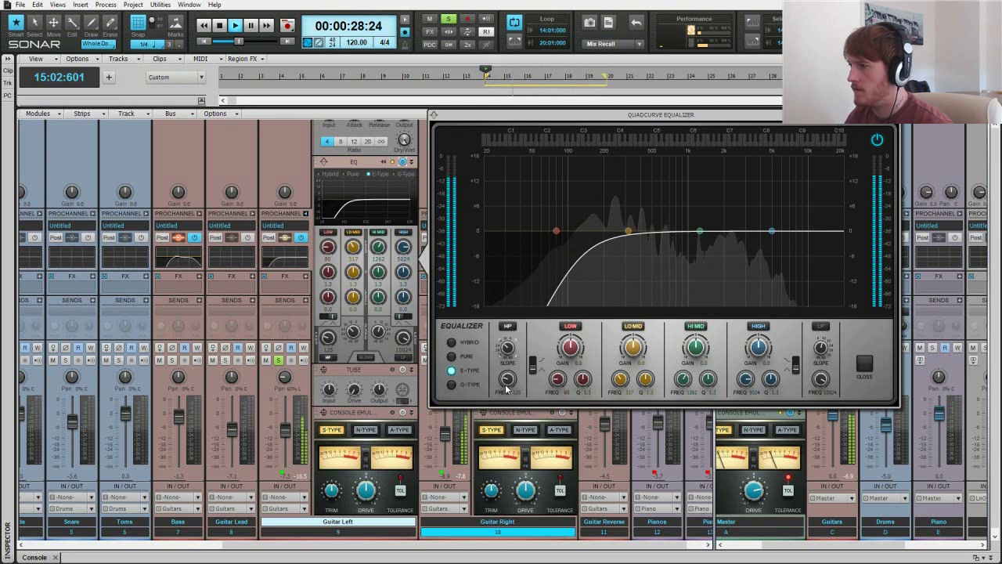
pyautogui.moveTo(508, 379)
pyautogui.mouseDown()
pyautogui.moveTo(507, 368)
pyautogui.moveTo(492, 367)
pyautogui.mouseUp()
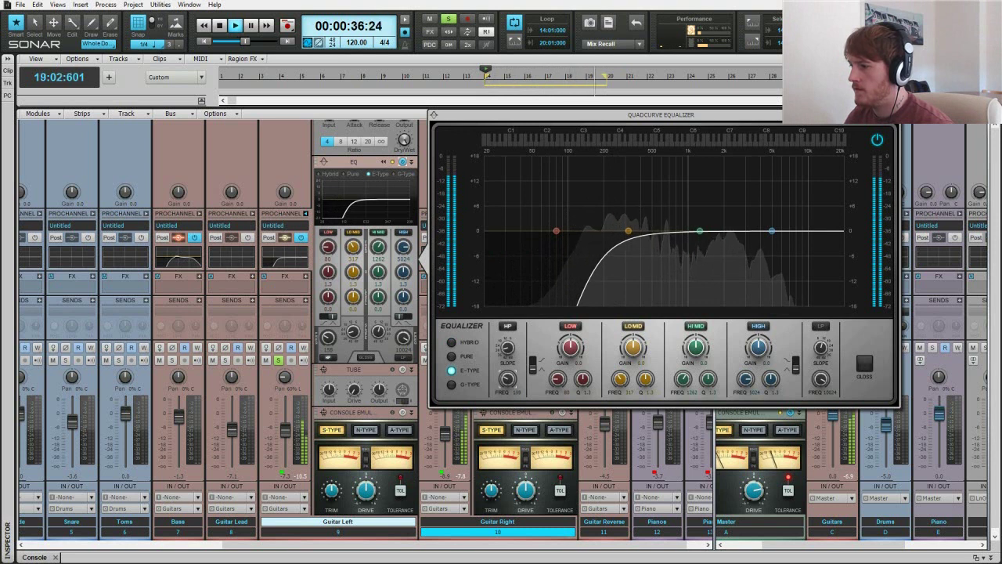
pyautogui.moveTo(507, 380); pyautogui.dragTo(507, 377)
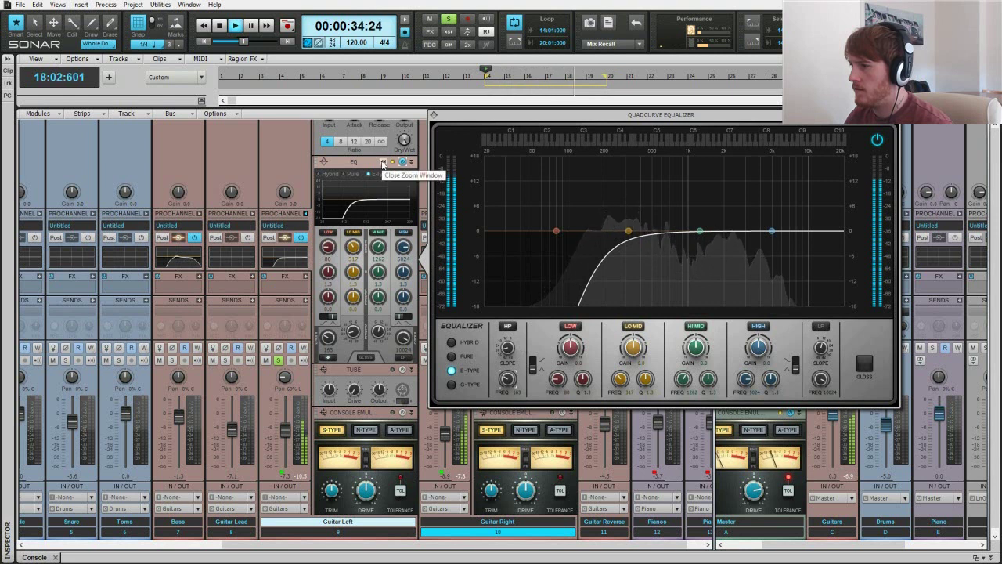
pyautogui.click(383, 163)
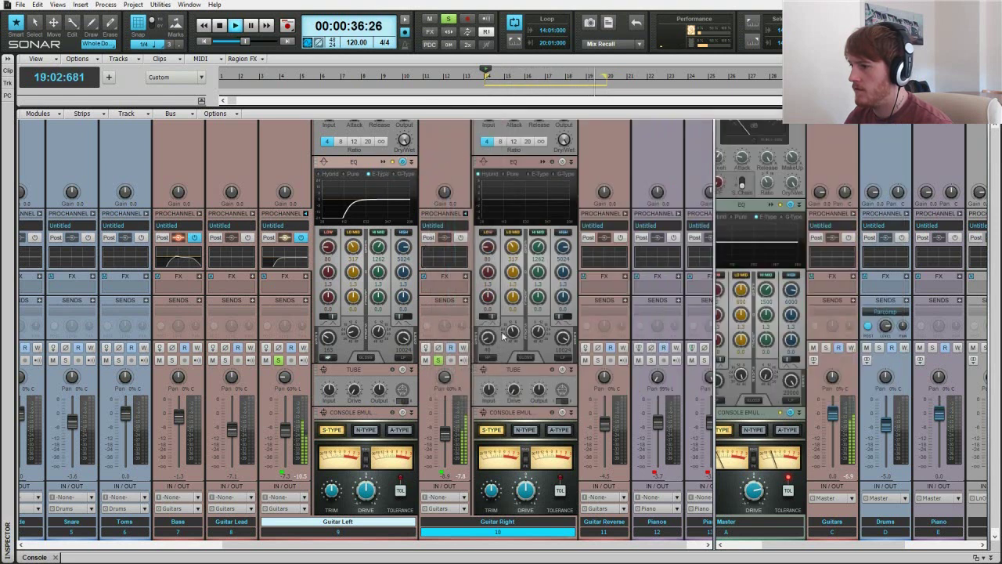
# Enable Guitar Right's high-pass filter at about 163 Hz and set the track's volume to -5.9 dB
pyautogui.click(491, 359)
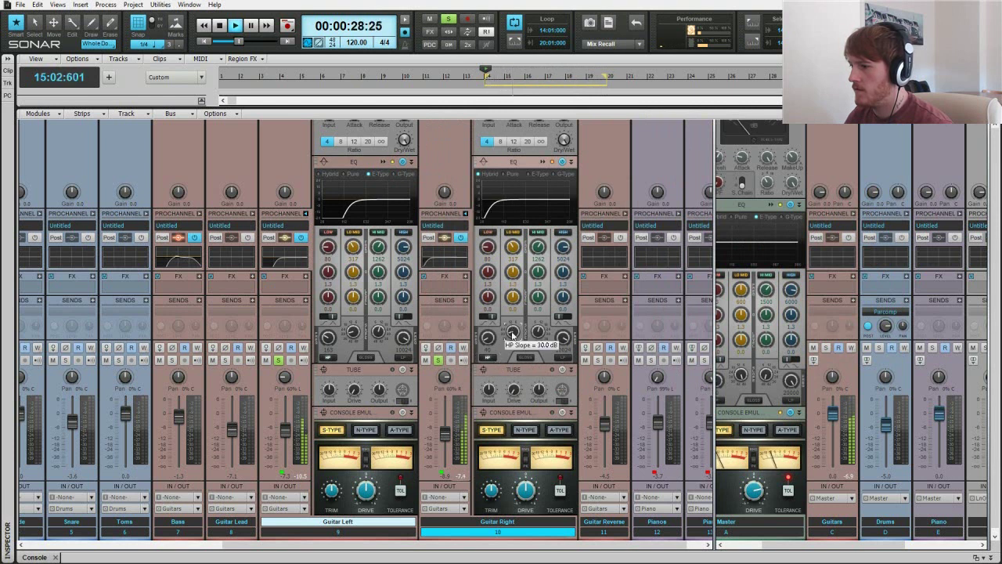
pyautogui.moveTo(487, 338); pyautogui.dragTo(487, 316)
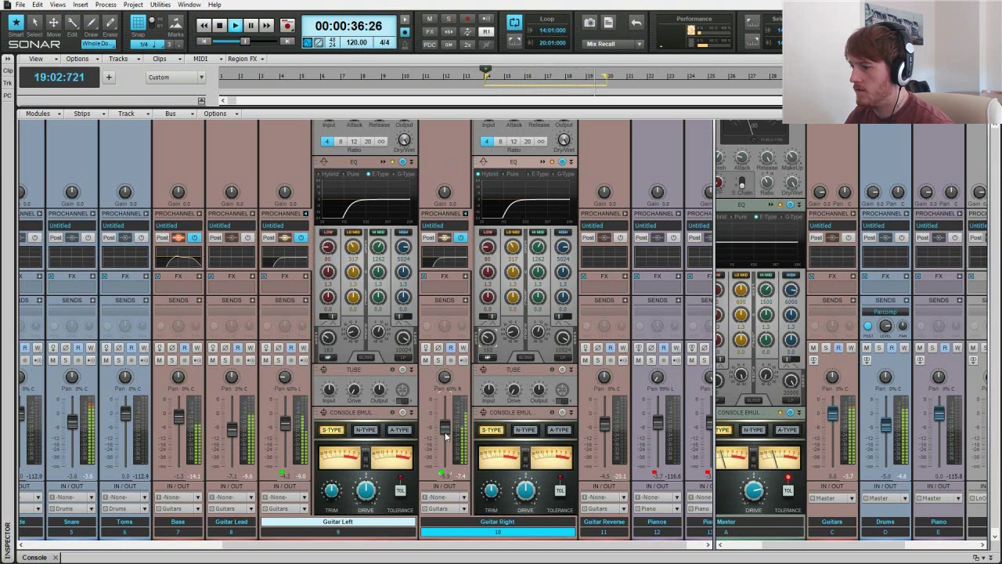
pyautogui.moveTo(448, 443)
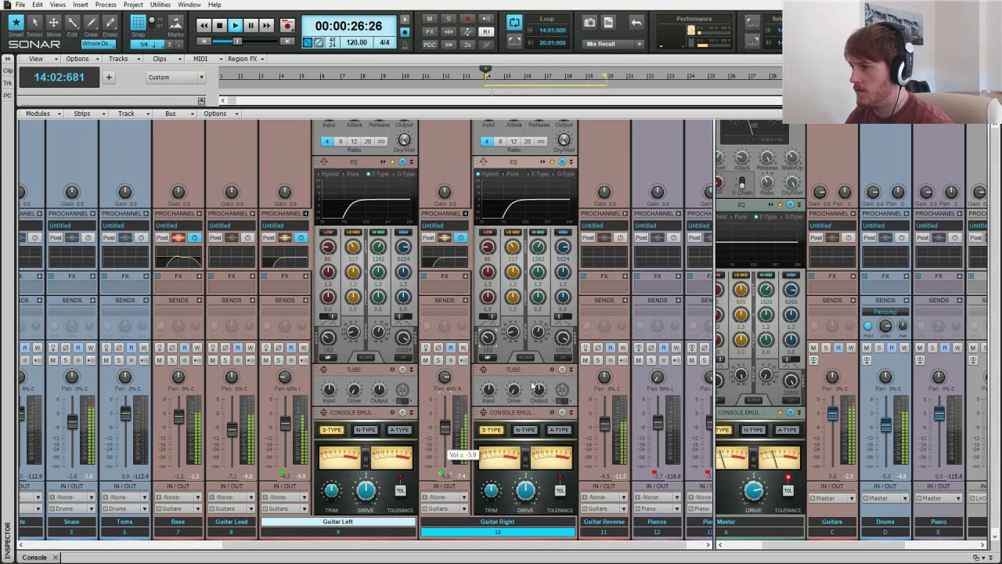
# Examine the full mix's frequency spectrum in the Master bus QuadCurve Equalizer and close its enlarged view
pyautogui.click(772, 205)
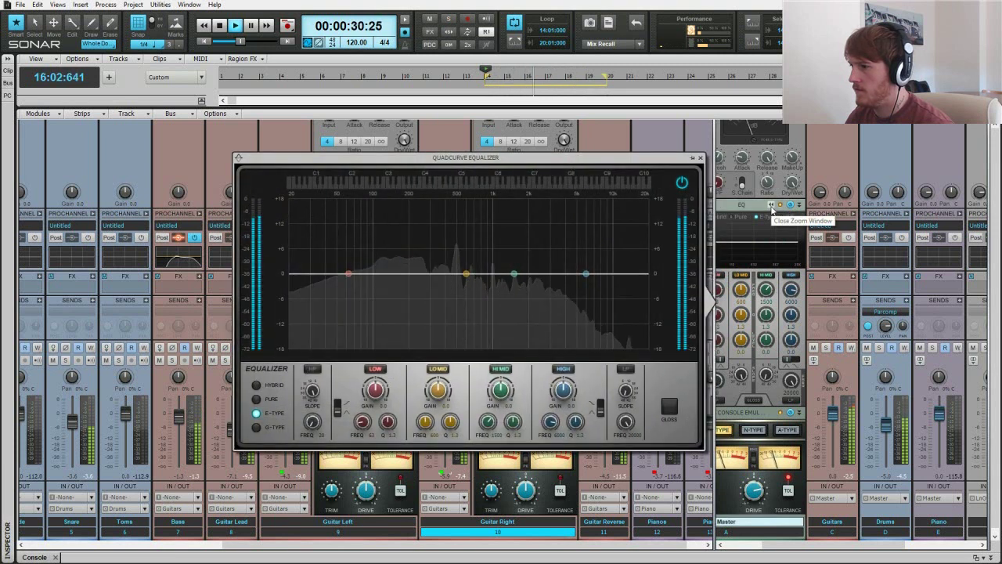
pyautogui.click(771, 206)
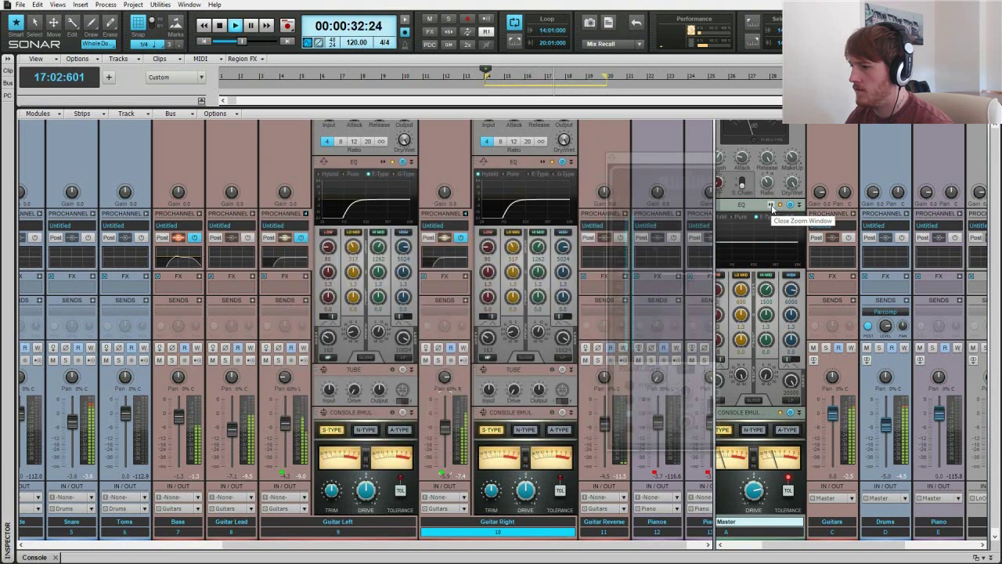
# Audition a higher Bass track level in the full mix, return its volume to -1.3 dB, and stop playback
pyautogui.moveTo(447, 546); pyautogui.dragTo(367, 549)
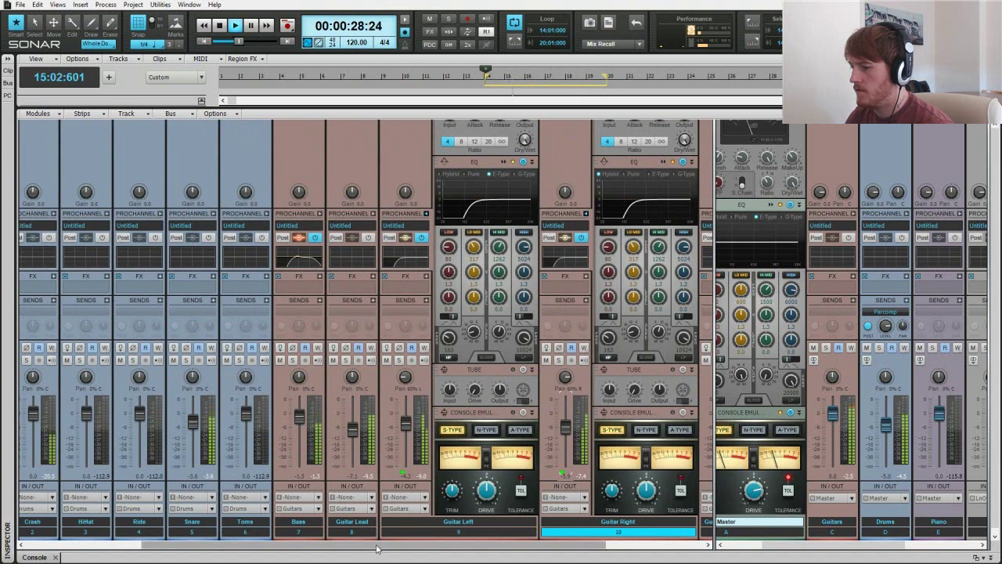
pyautogui.moveTo(299, 418); pyautogui.dragTo(299, 413)
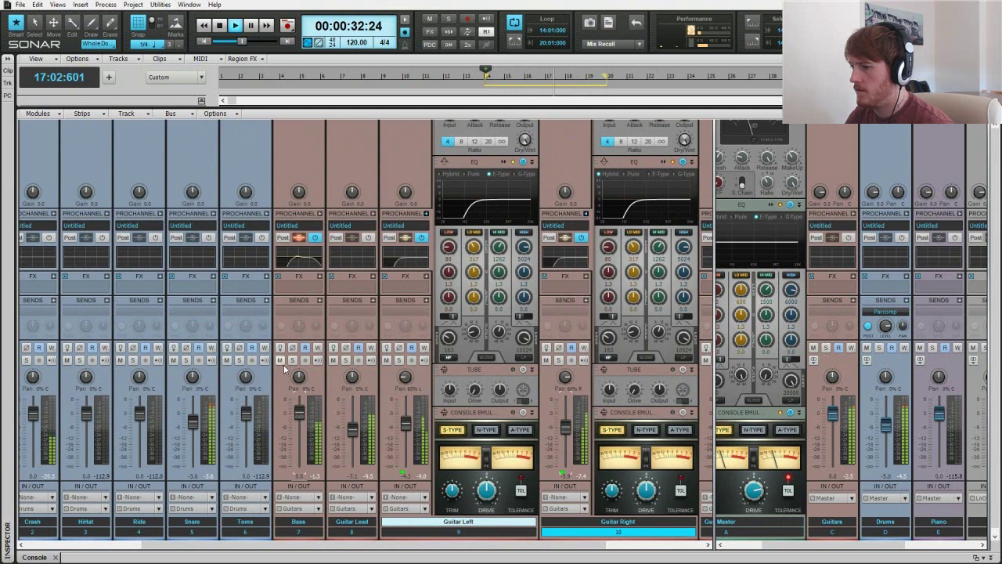
pyautogui.moveTo(302, 414); pyautogui.dragTo(301, 416)
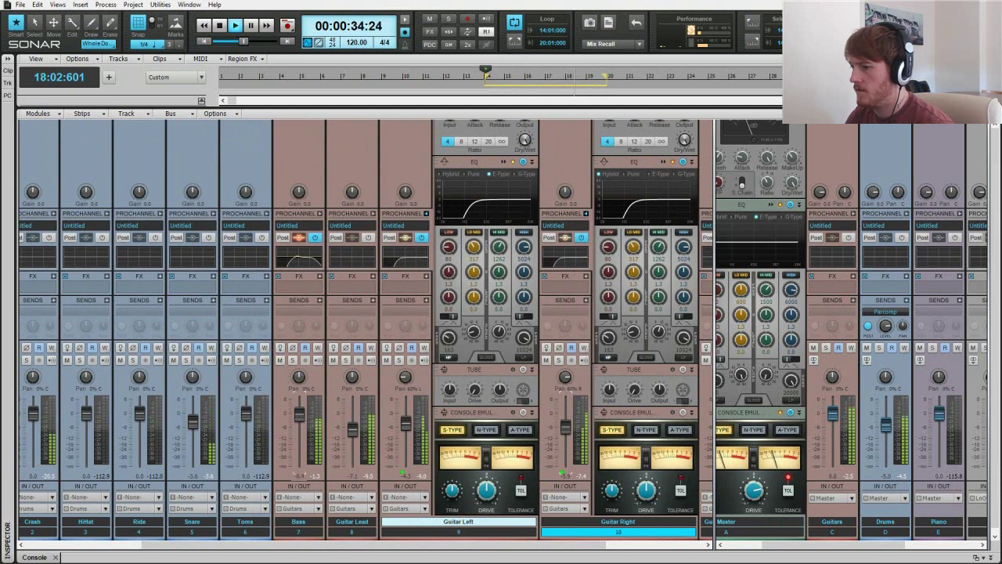
pyautogui.moveTo(335, 548); pyautogui.dragTo(432, 548)
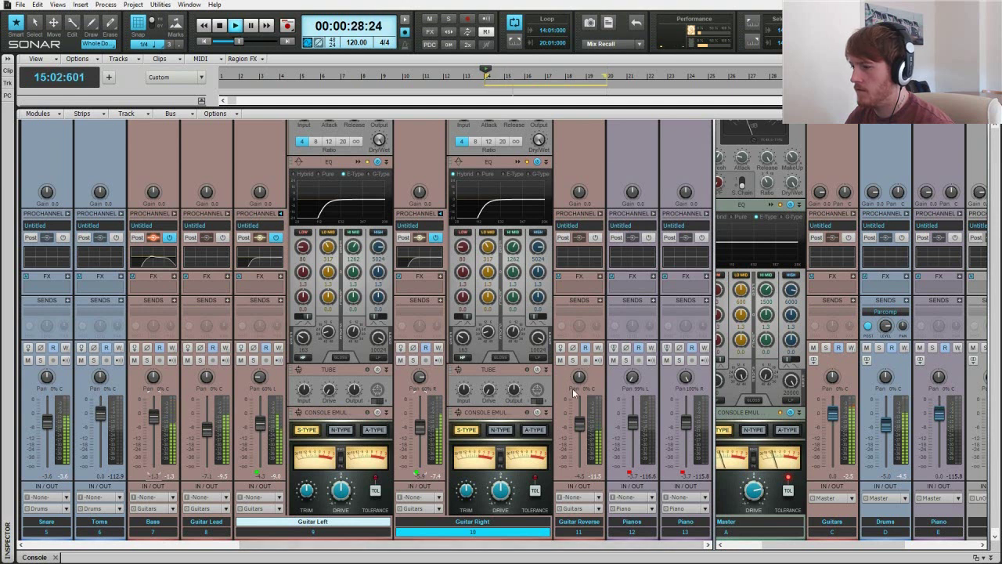
pyautogui.press('space')
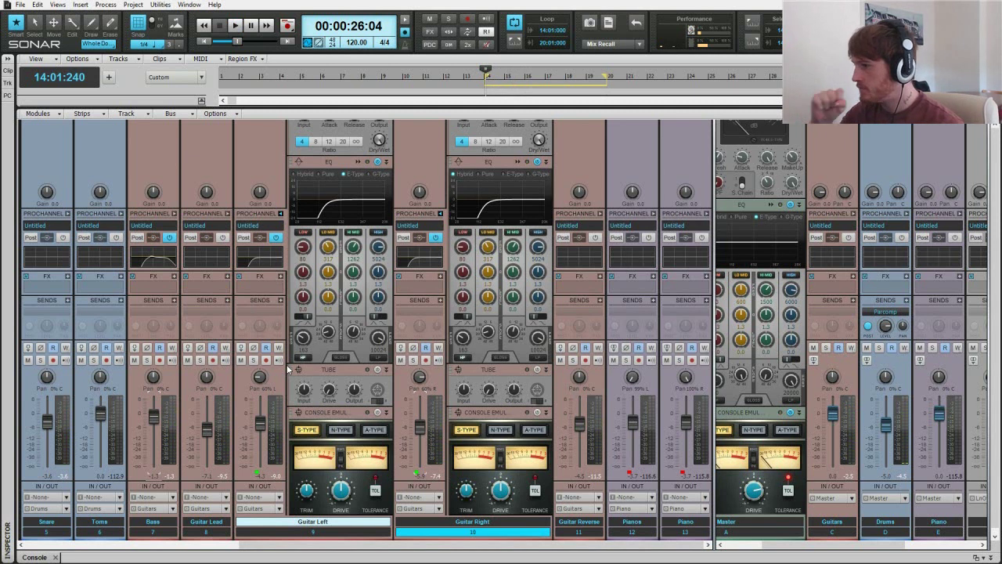
# Open and close the Master bus QuadCurve Equalizer, and review the drum, bass and guitar strips in the console
pyautogui.click(772, 207)
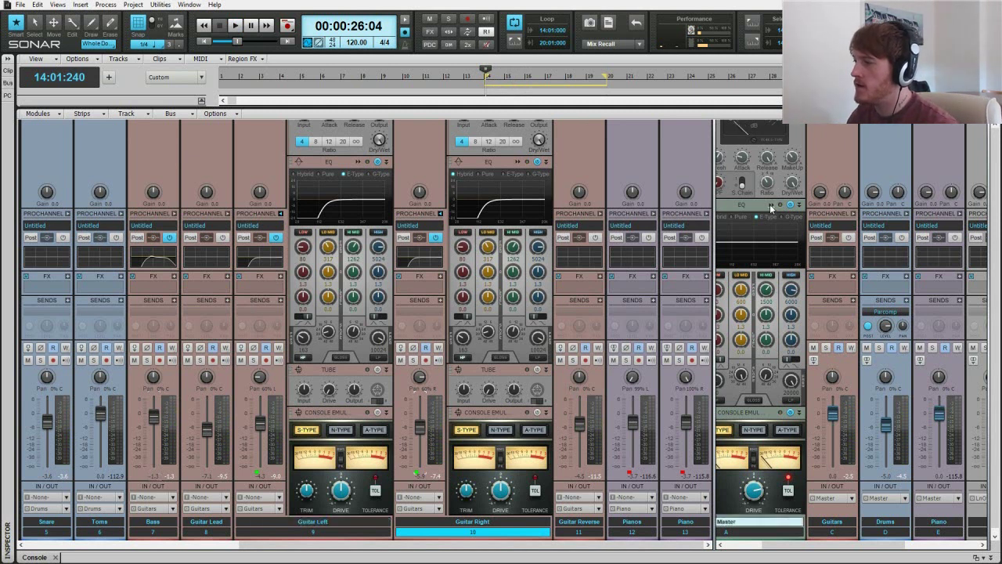
pyautogui.click(771, 206)
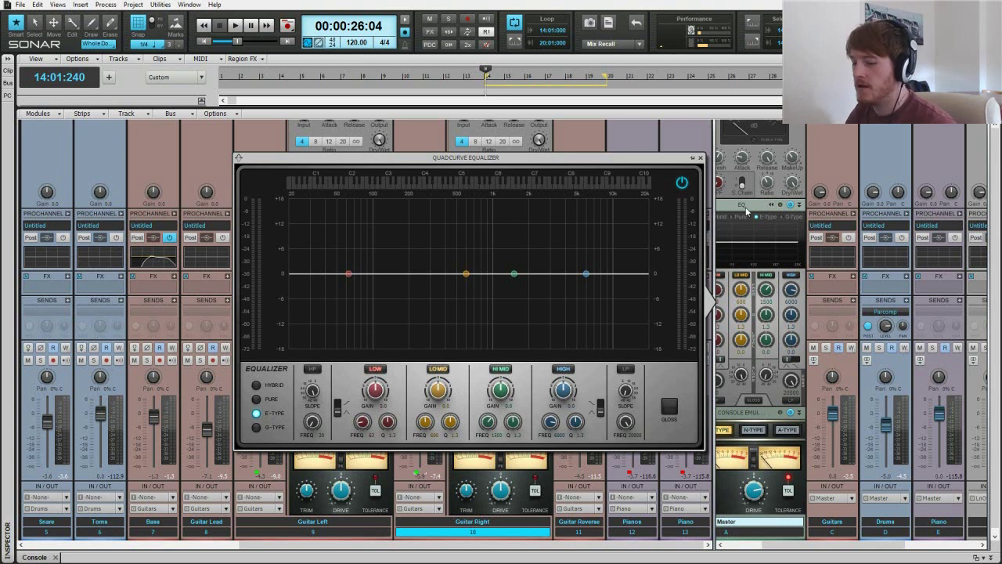
pyautogui.click(700, 158)
pyautogui.moveTo(455, 544); pyautogui.dragTo(347, 544)
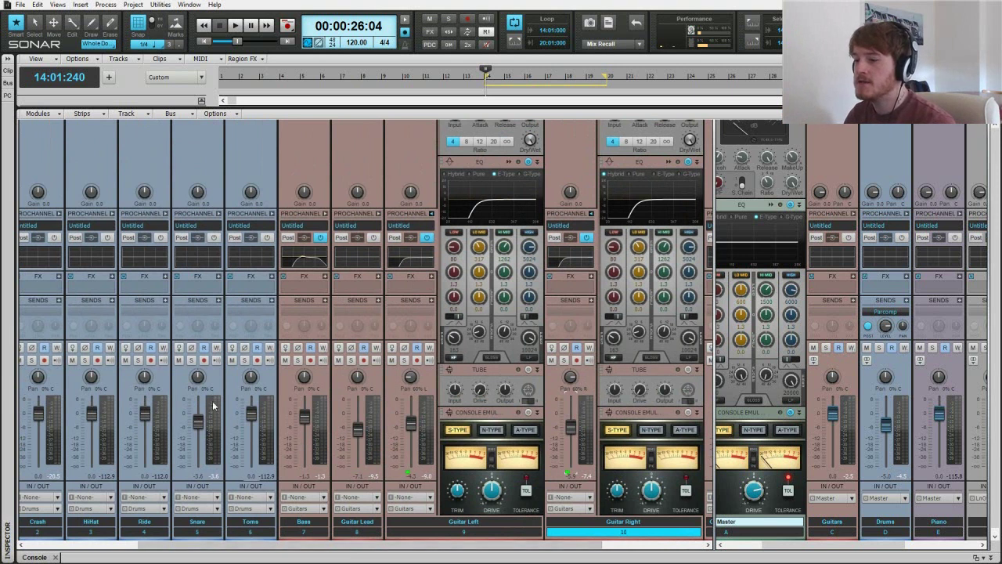
pyautogui.moveTo(306, 423)
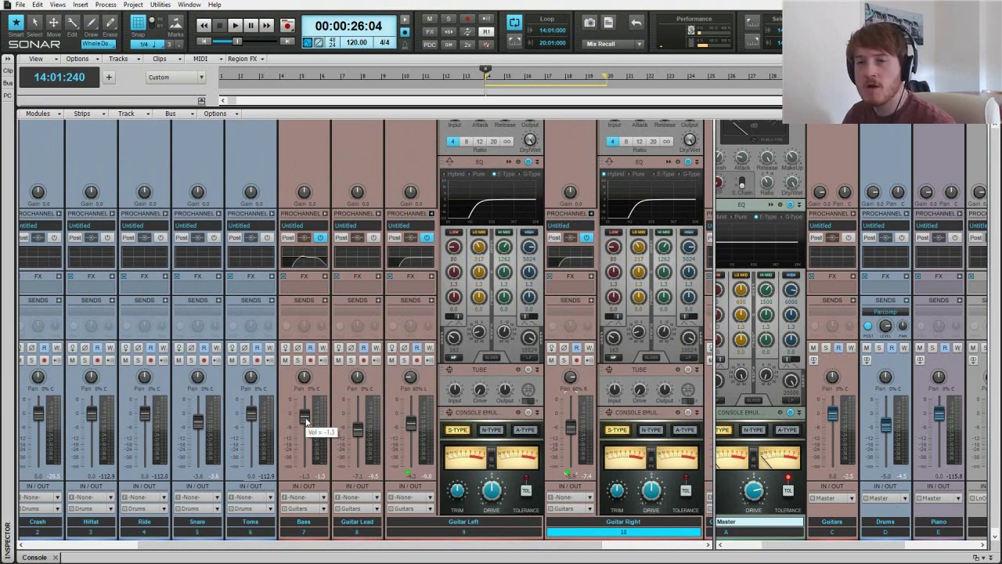
pyautogui.moveTo(369, 546); pyautogui.dragTo(351, 548)
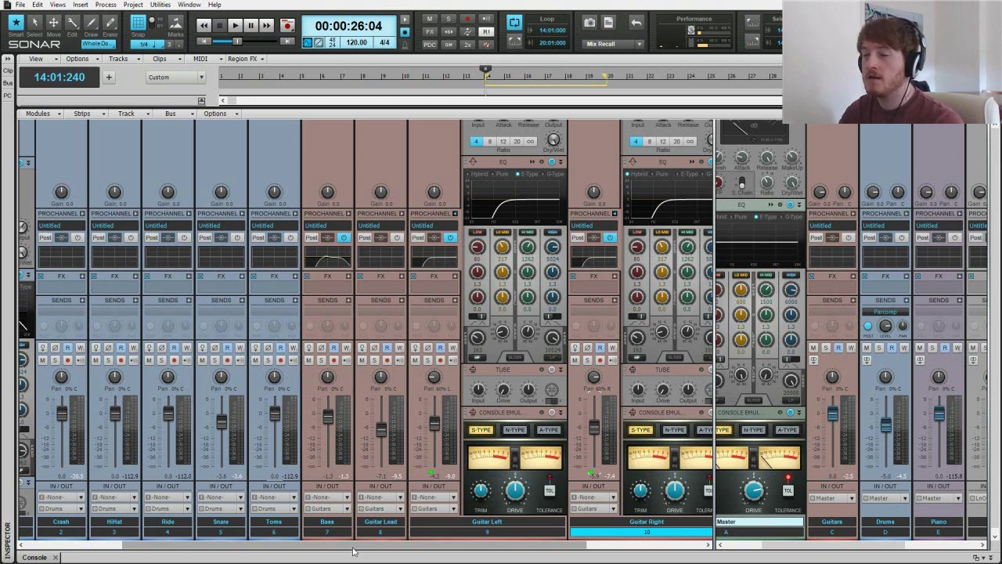
pyautogui.moveTo(352, 548)
pyautogui.mouseDown()
pyautogui.moveTo(135, 547)
pyautogui.moveTo(360, 544)
pyautogui.mouseUp()
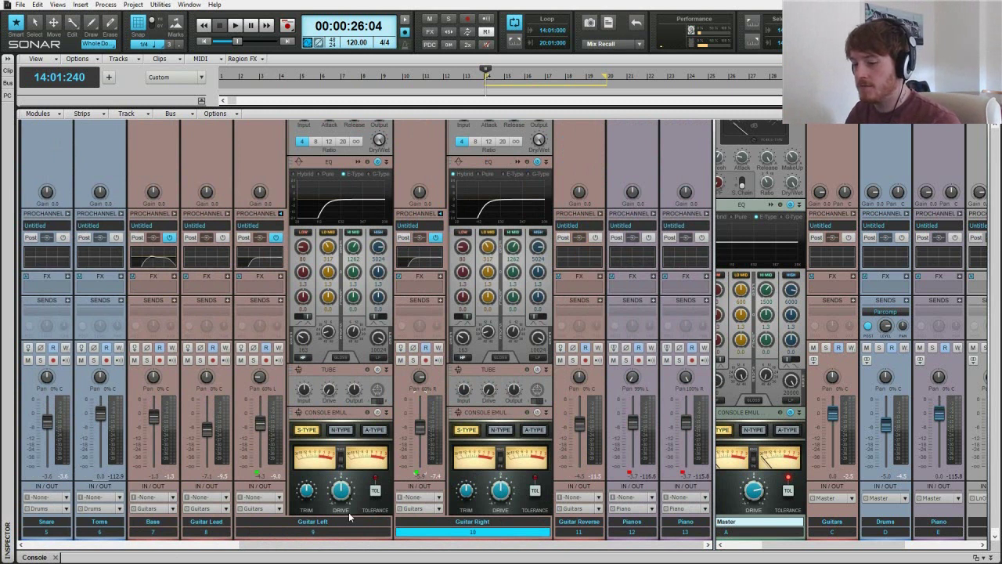
# Play the loop and mute and unmute the Bass track twice to compare the mix with and without it
pyautogui.press('space')
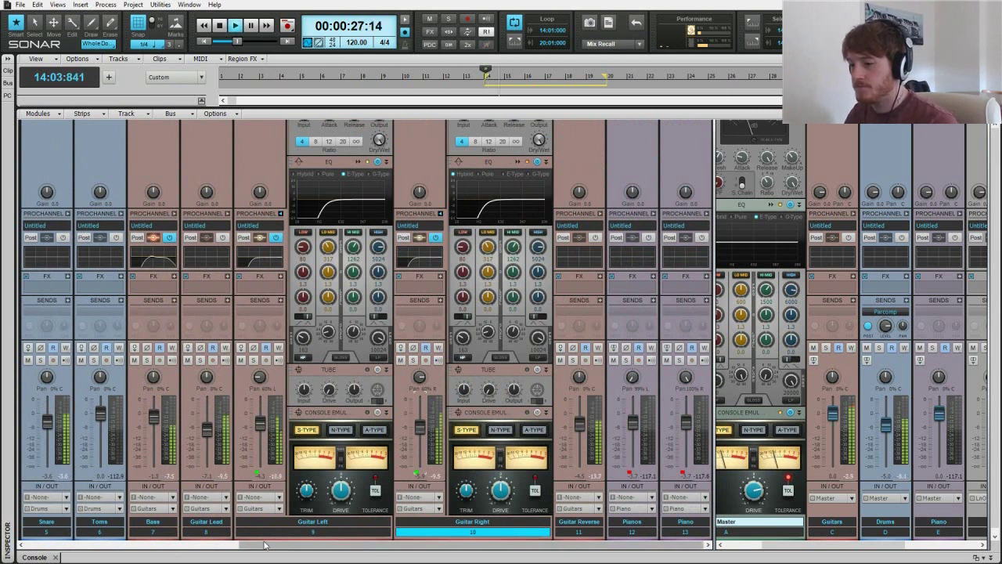
pyautogui.moveTo(264, 545); pyautogui.dragTo(139, 546)
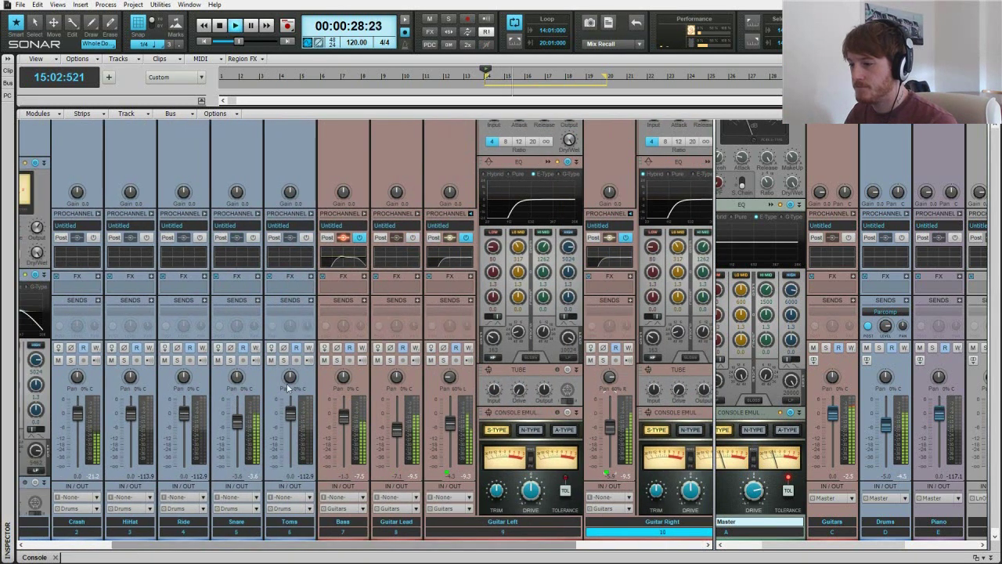
pyautogui.click(324, 361)
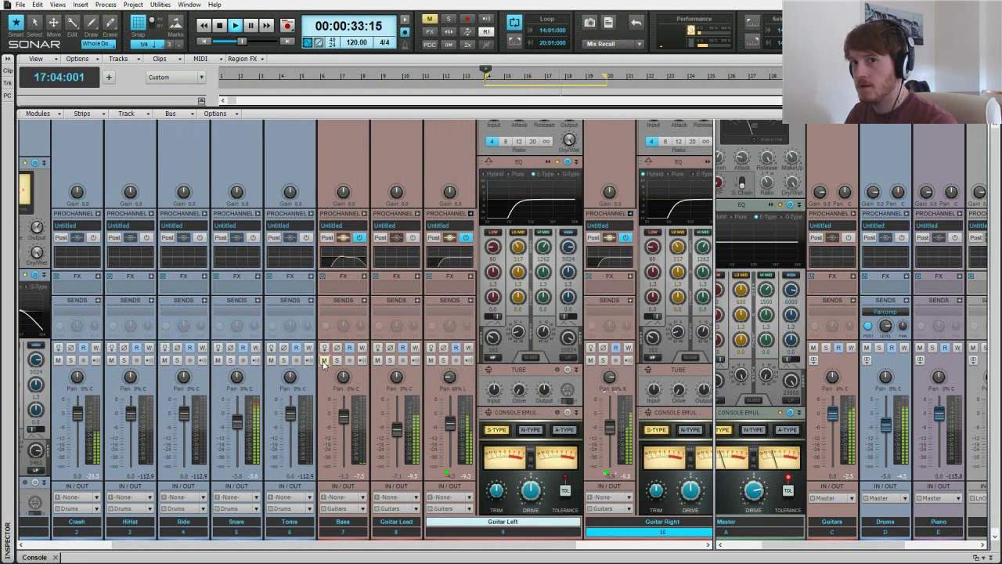
pyautogui.click(324, 362)
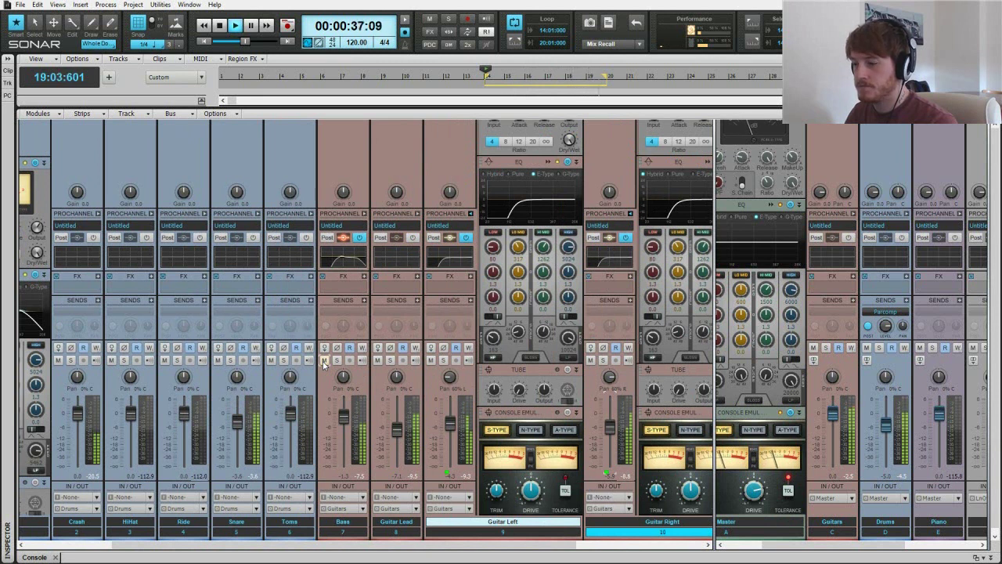
pyautogui.click(324, 361)
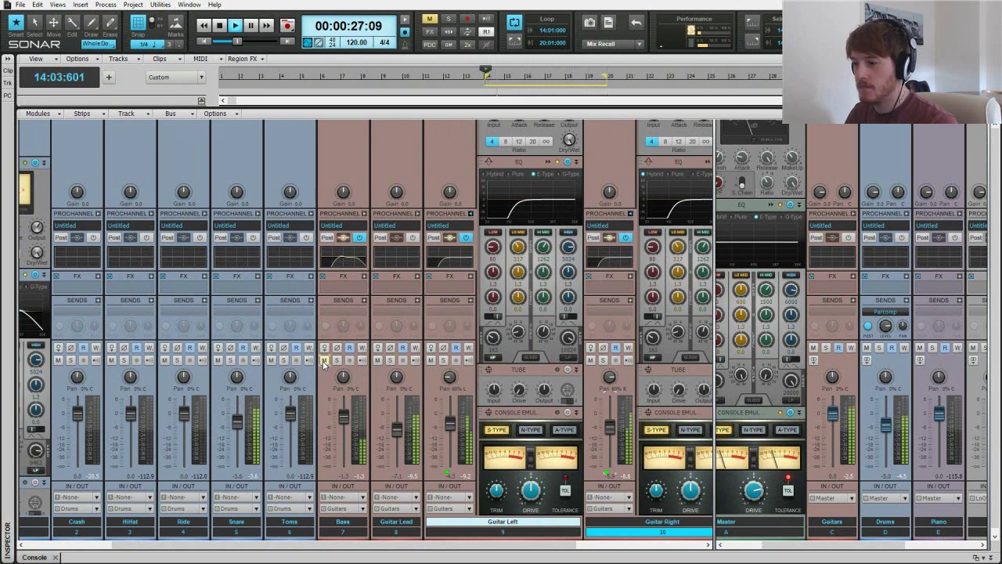
pyautogui.click(324, 361)
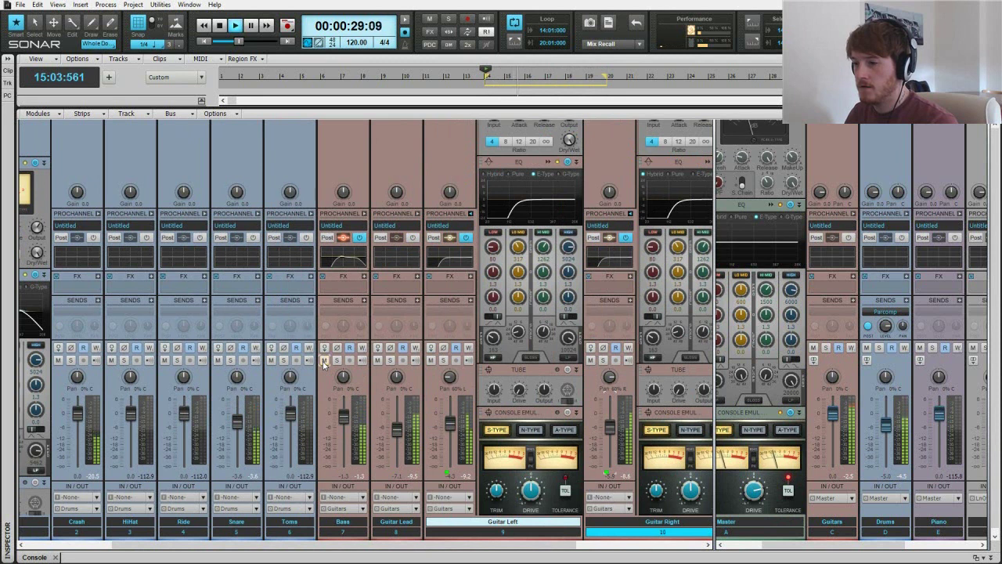
# Mute and unmute the Bass Drum to compare the mix without it, stop playback, and return to the guitar strips
pyautogui.moveTo(365, 546); pyautogui.dragTo(270, 543)
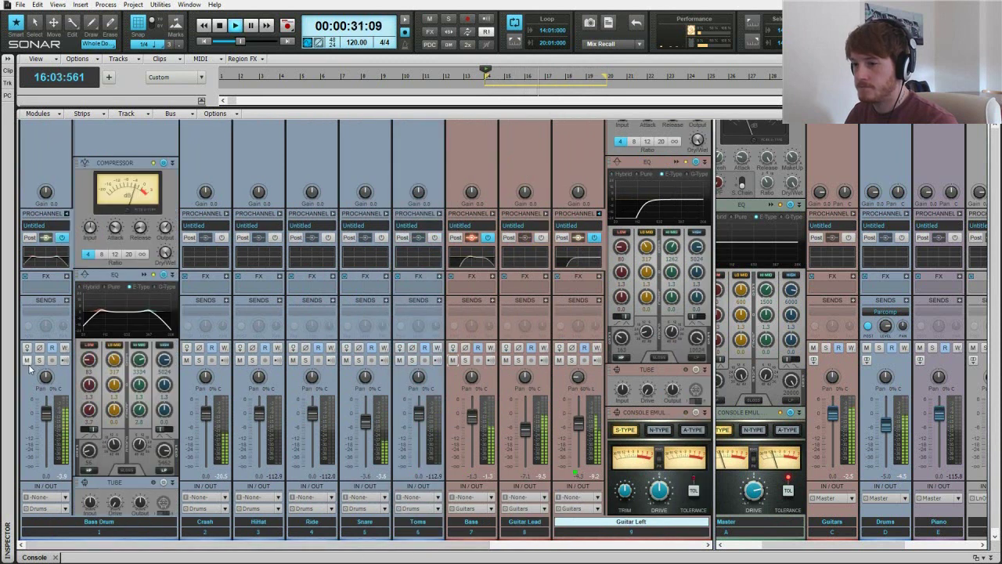
pyautogui.click(28, 361)
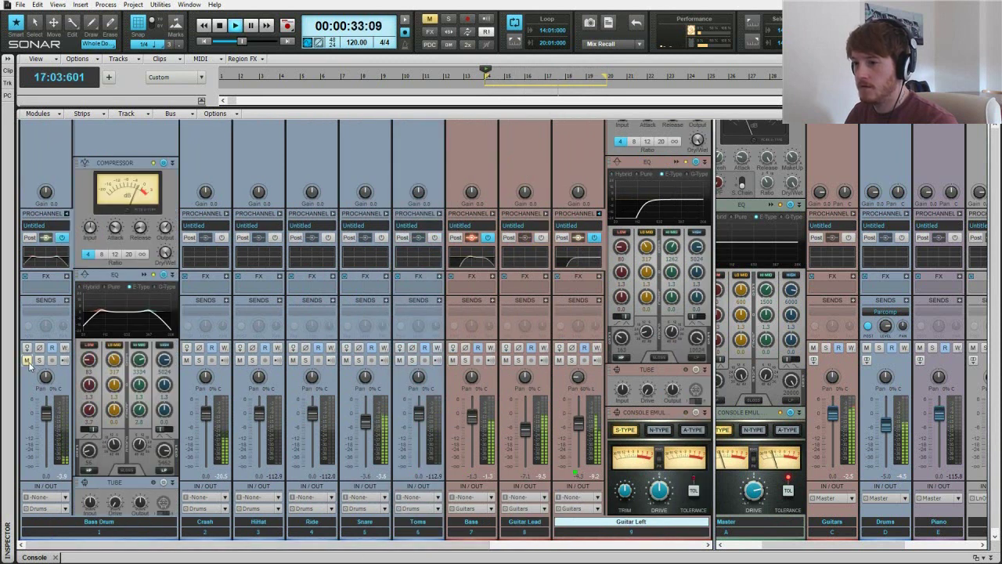
pyautogui.click(27, 361)
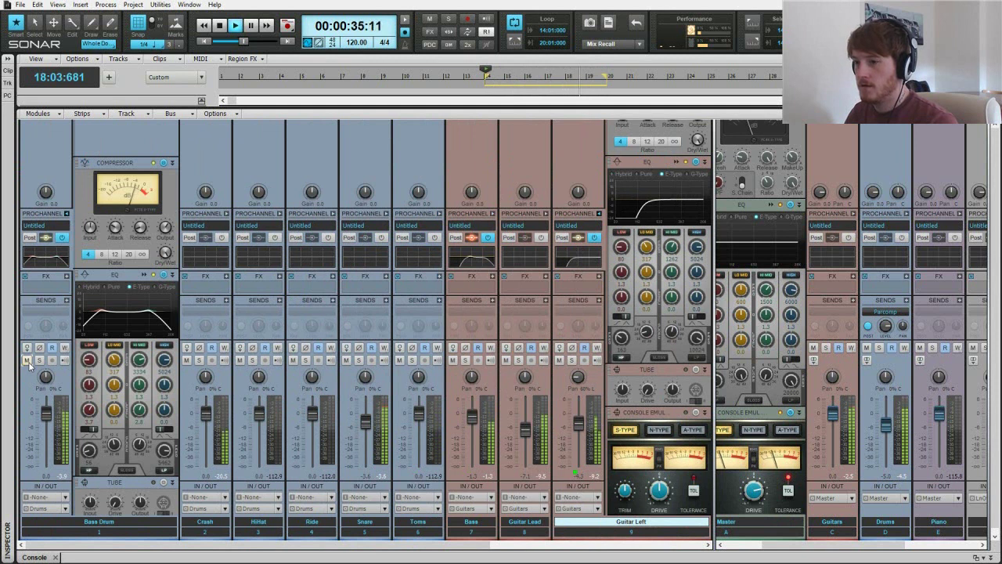
pyautogui.press('space')
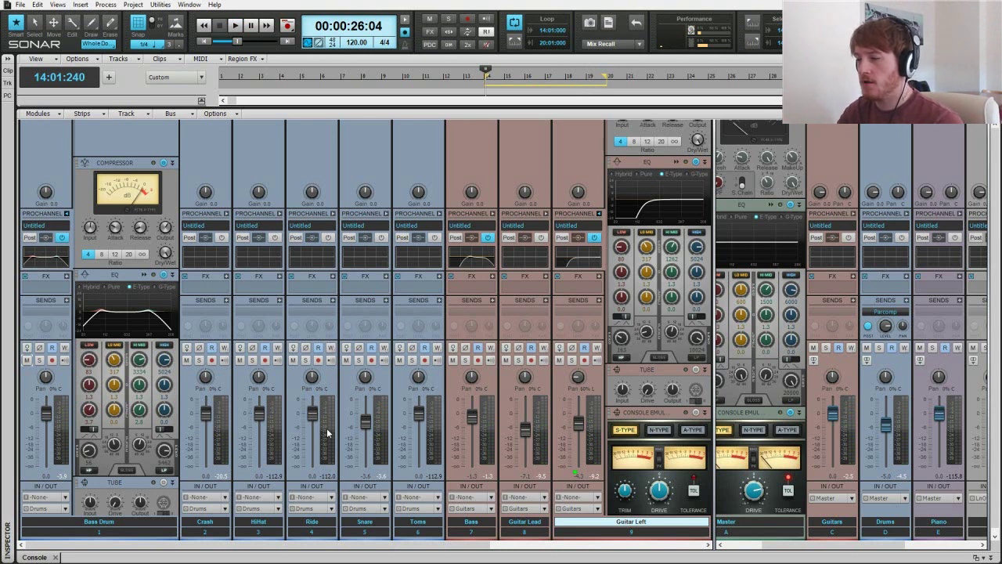
pyautogui.moveTo(295, 541); pyautogui.dragTo(524, 544)
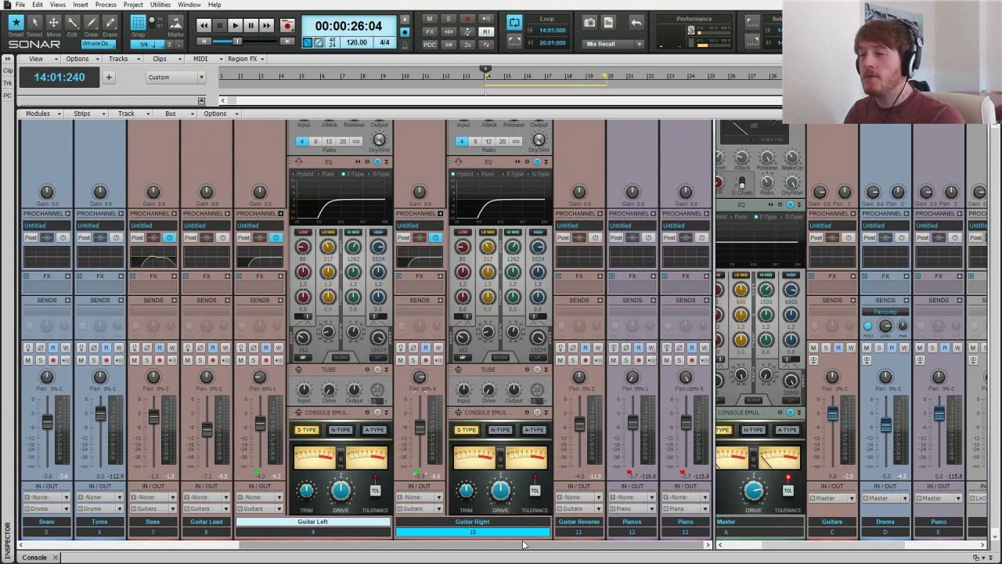